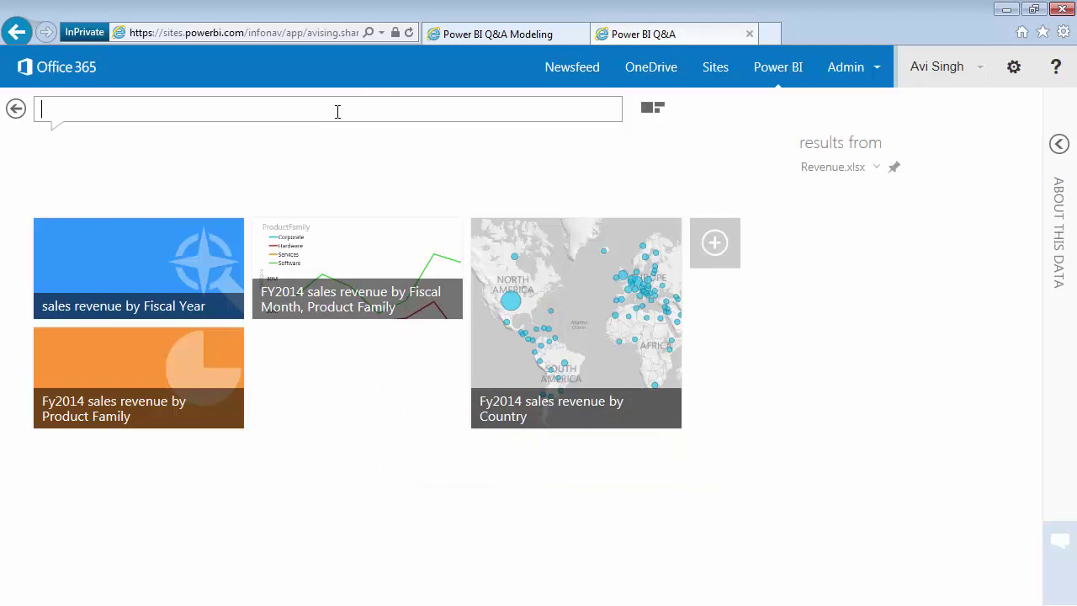
Ask Q&A 'Fy2014 sales revenue for Canada by Product Family' to get a bar chart per family.
{"action": "left_click", "coordinate": [337, 111]}
{"action": "type", "text": "Fy2014 "}
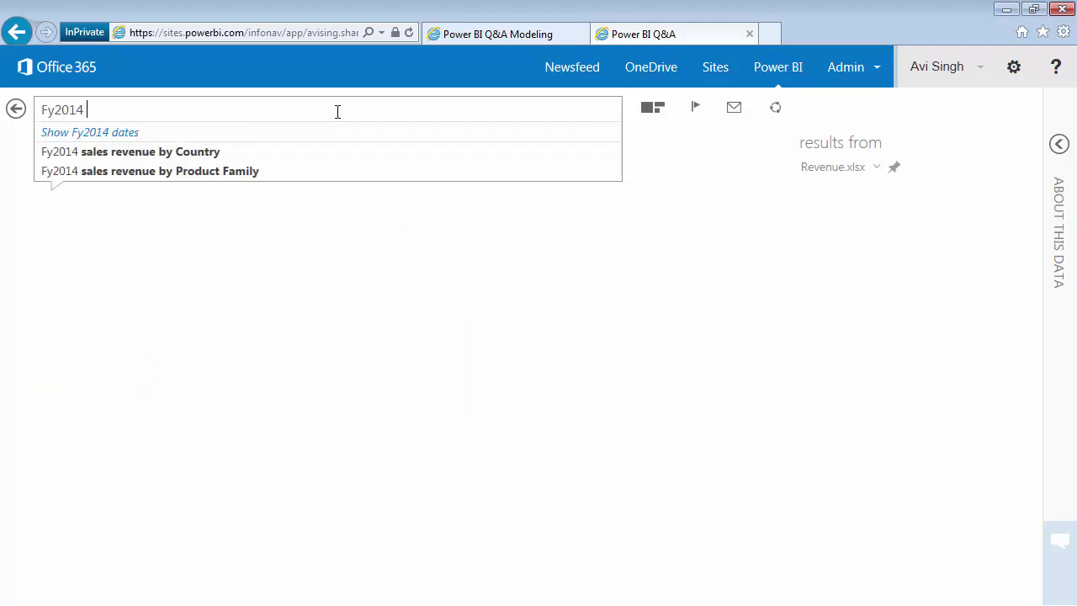
{"action": "type", "text": "sales reven"}
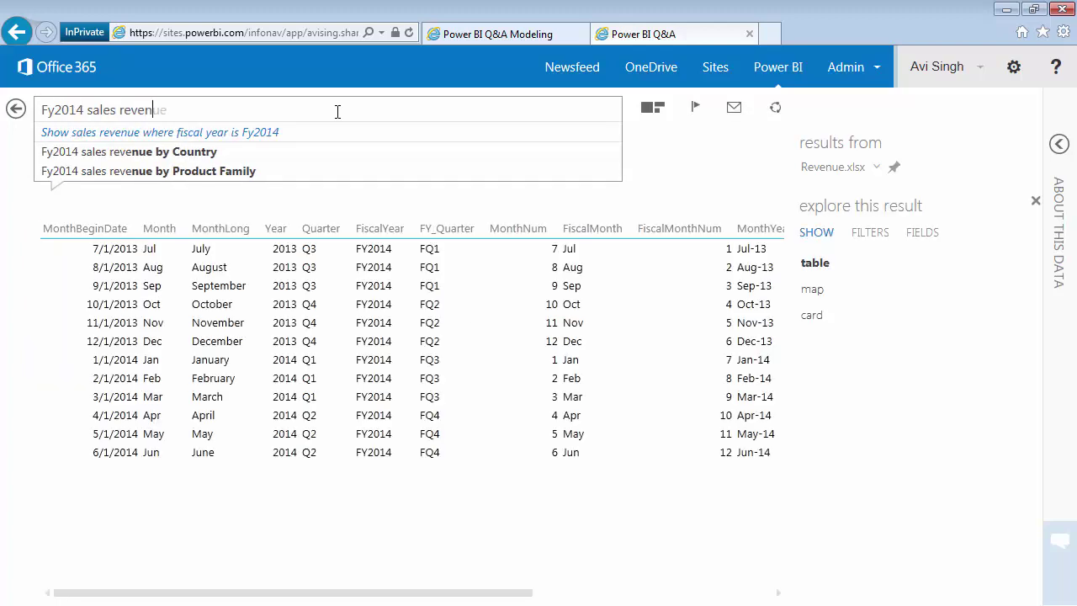
{"action": "type", "text": "ue for "}
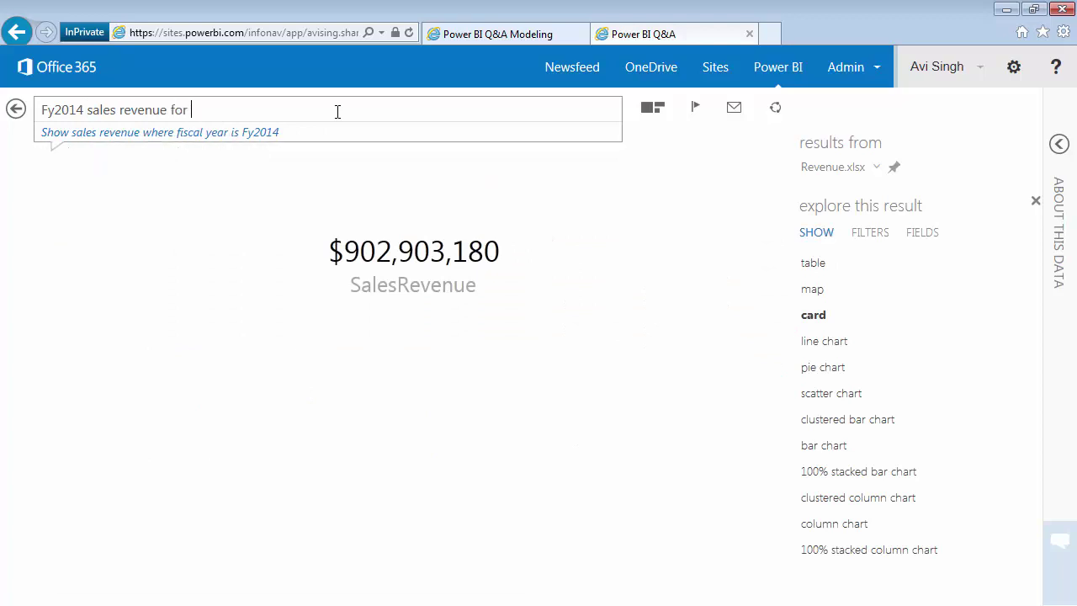
{"action": "type", "text": "Canada by "}
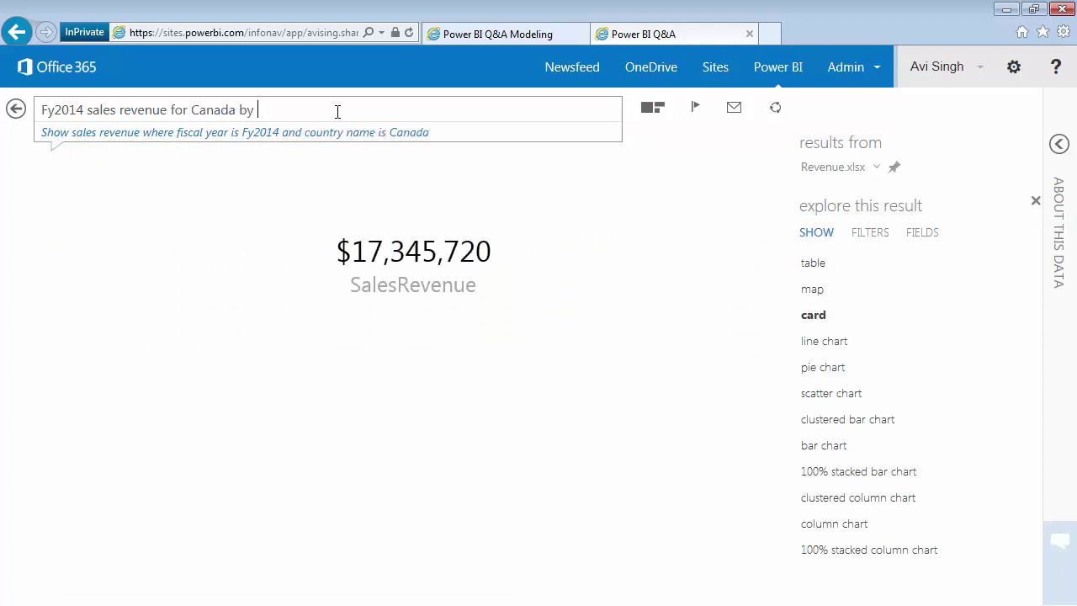
{"action": "type", "text": "Product D"}
{"action": "key", "text": "BackSpace"}
{"action": "key", "text": "BackSpace"}
{"action": "type", "text": "Family"}
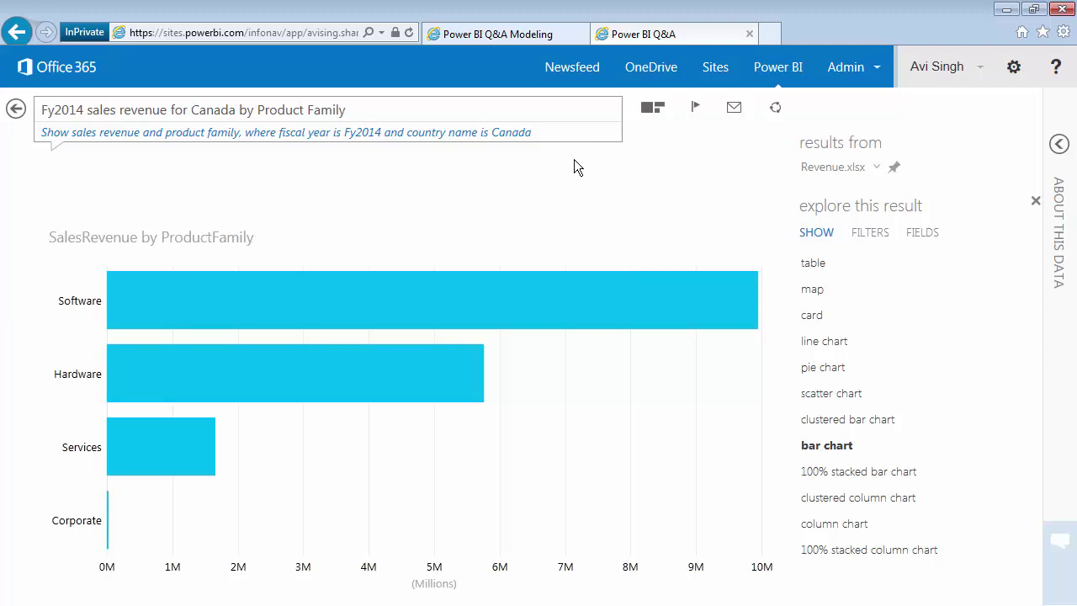
Open the copied result URL in a new tab and extend the question with ', Fiscal Month'.
{"action": "left_click", "coordinate": [775, 109]}
{"action": "left_click", "coordinate": [580, 353]}
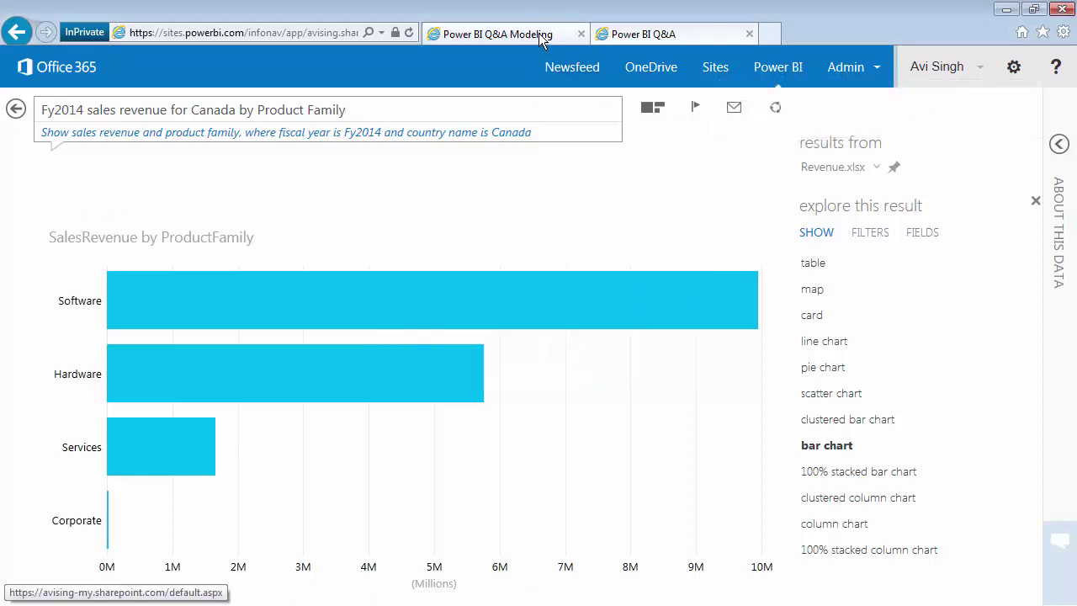
{"action": "left_click", "coordinate": [769, 33]}
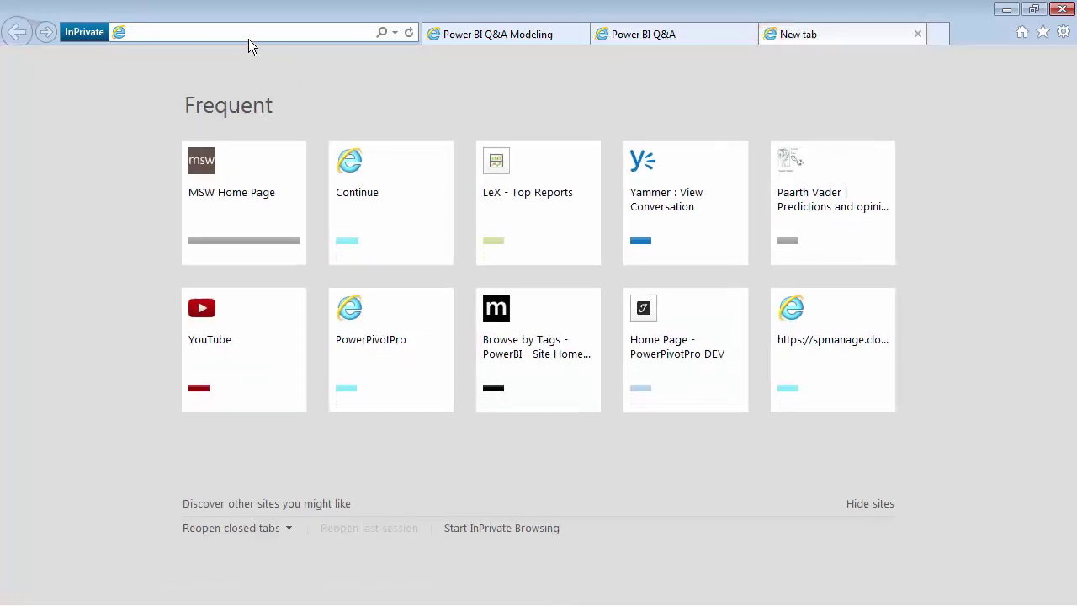
{"action": "key", "text": "ctrl+v"}
{"action": "key", "text": "Return"}
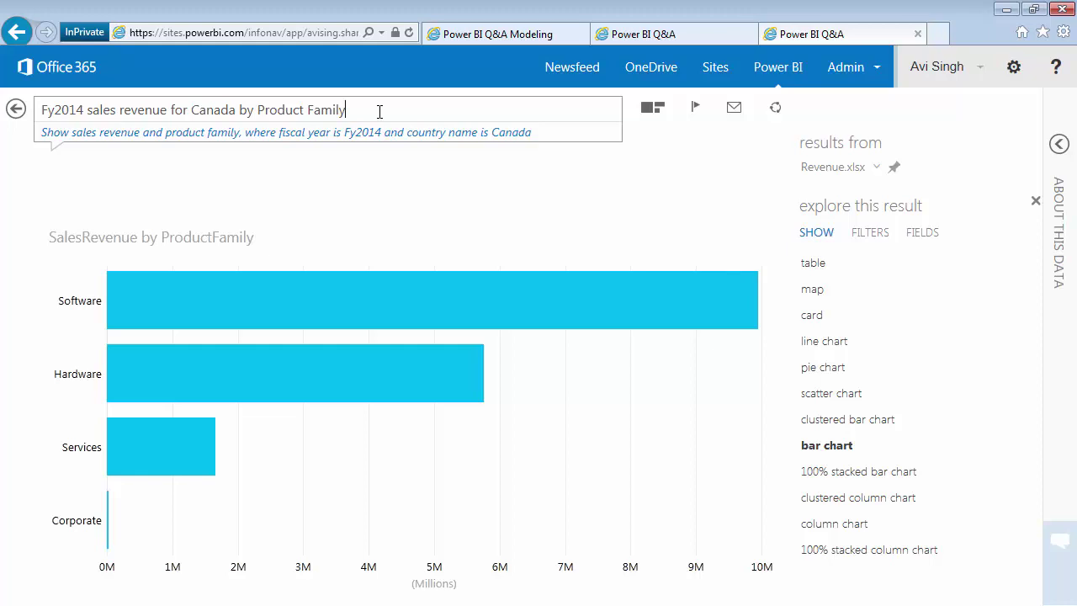
{"action": "type", "text": ", Fiscal Month"}
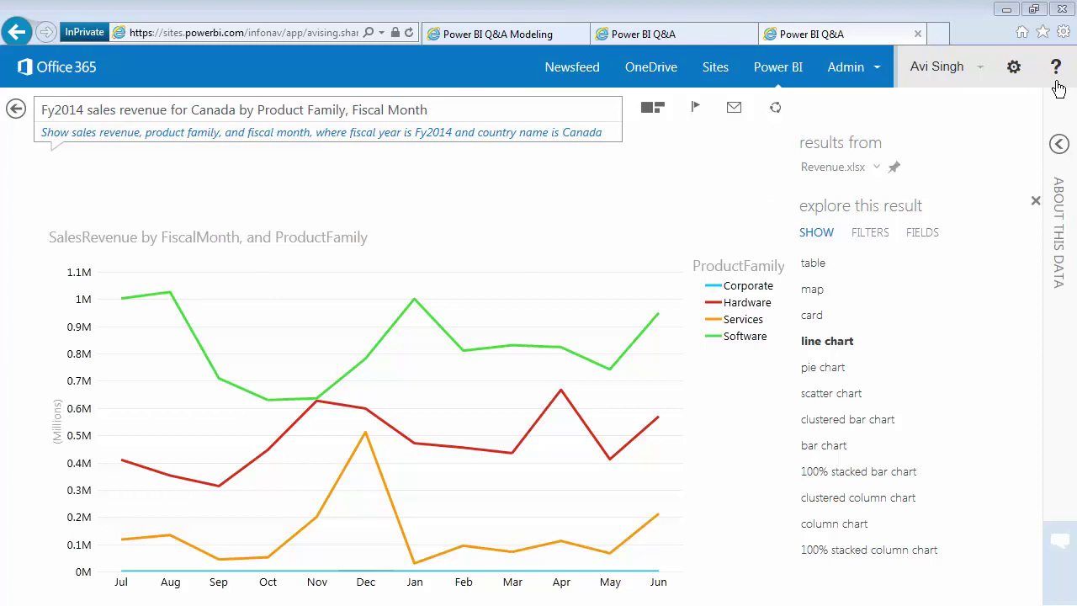
From the Power BI site, go to Site Settings' Q&A tab and show Revenue.xlsx's options.
{"action": "left_click", "coordinate": [1014, 67]}
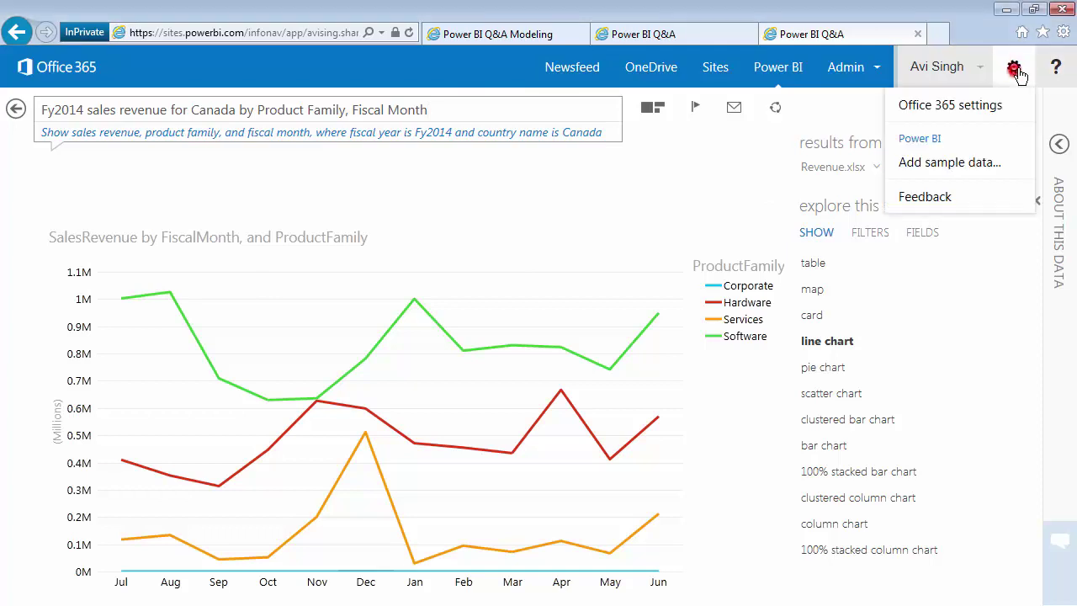
{"action": "left_click", "coordinate": [695, 185]}
{"action": "left_click", "coordinate": [16, 111]}
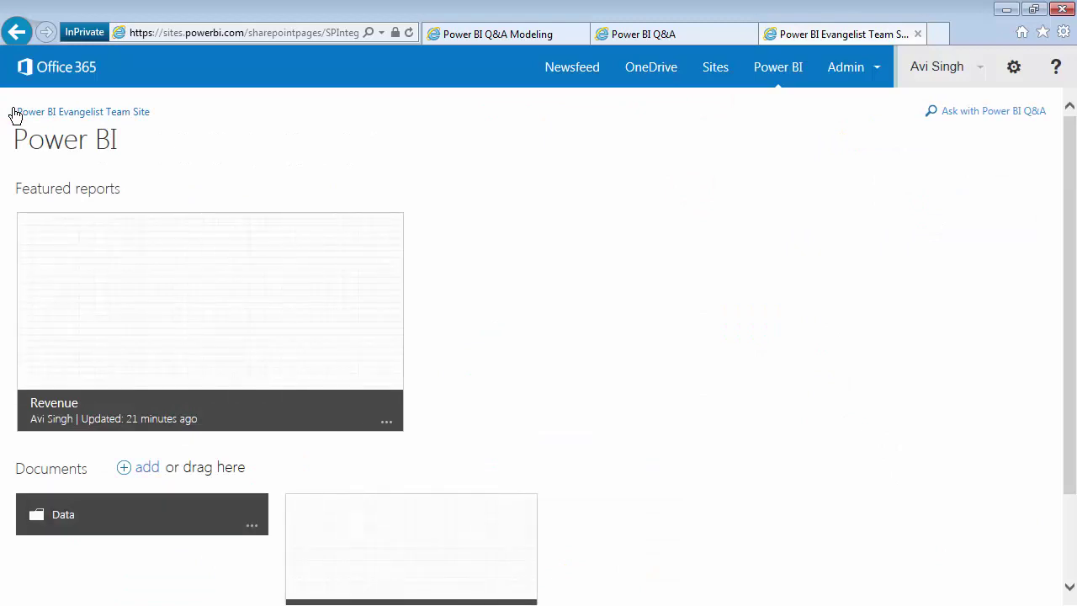
{"action": "left_click", "coordinate": [1015, 70]}
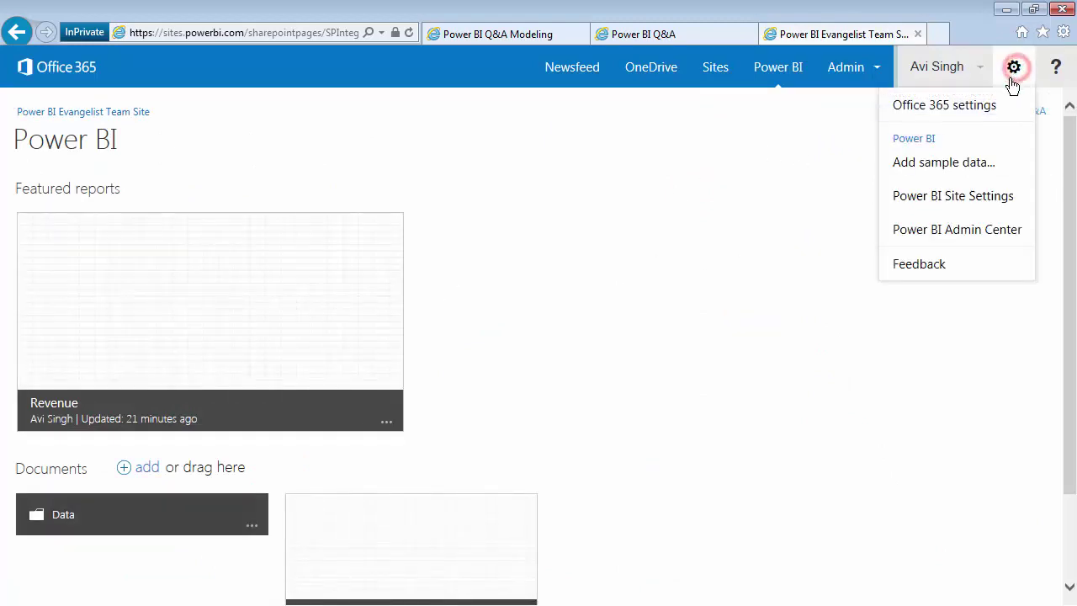
{"action": "left_click", "coordinate": [949, 202]}
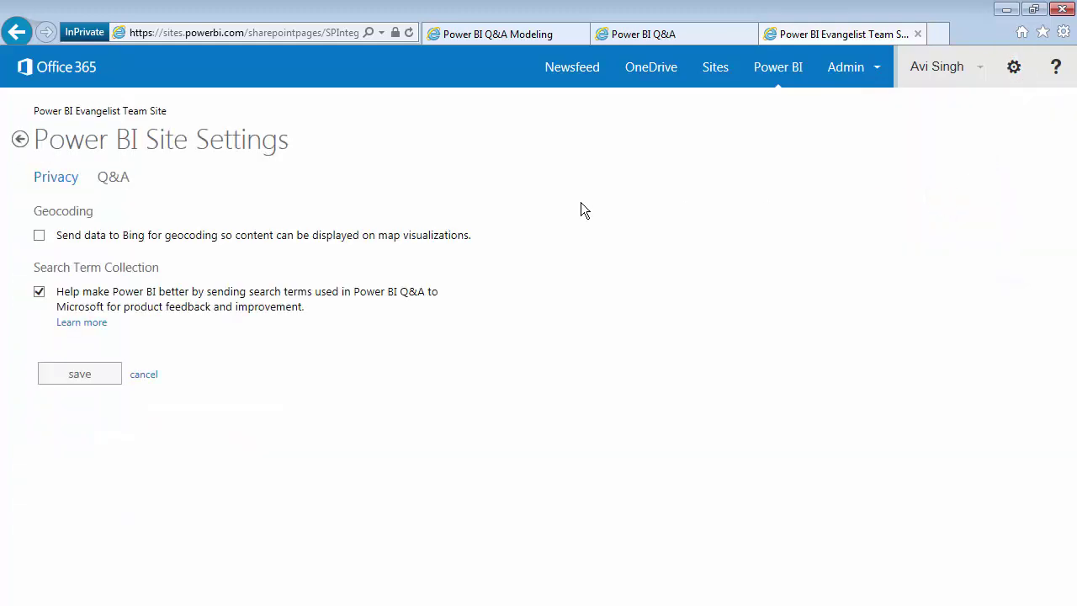
{"action": "left_click", "coordinate": [120, 184]}
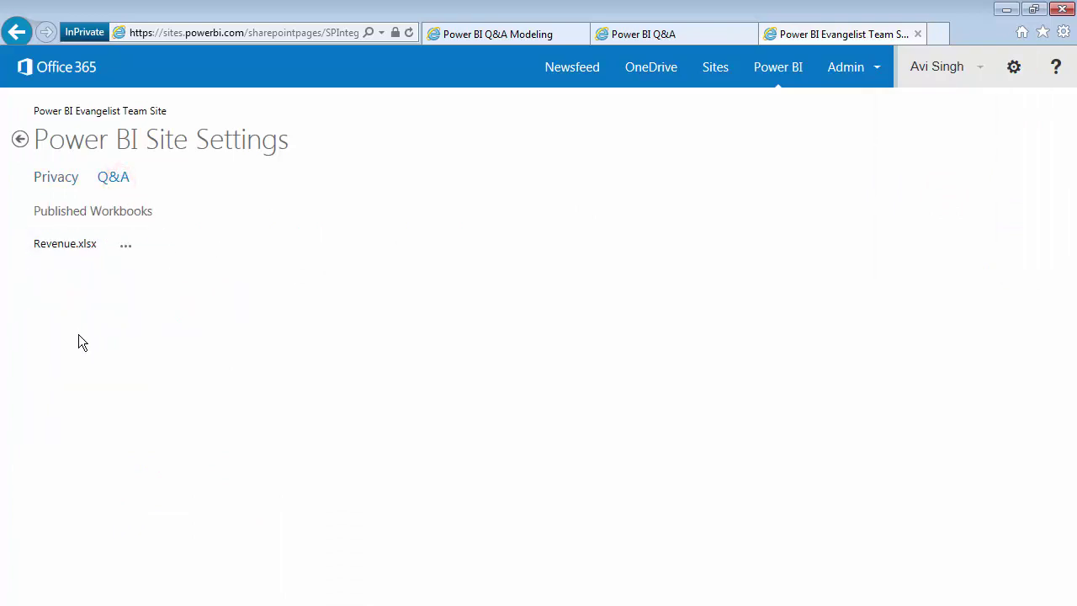
{"action": "left_click", "coordinate": [126, 247]}
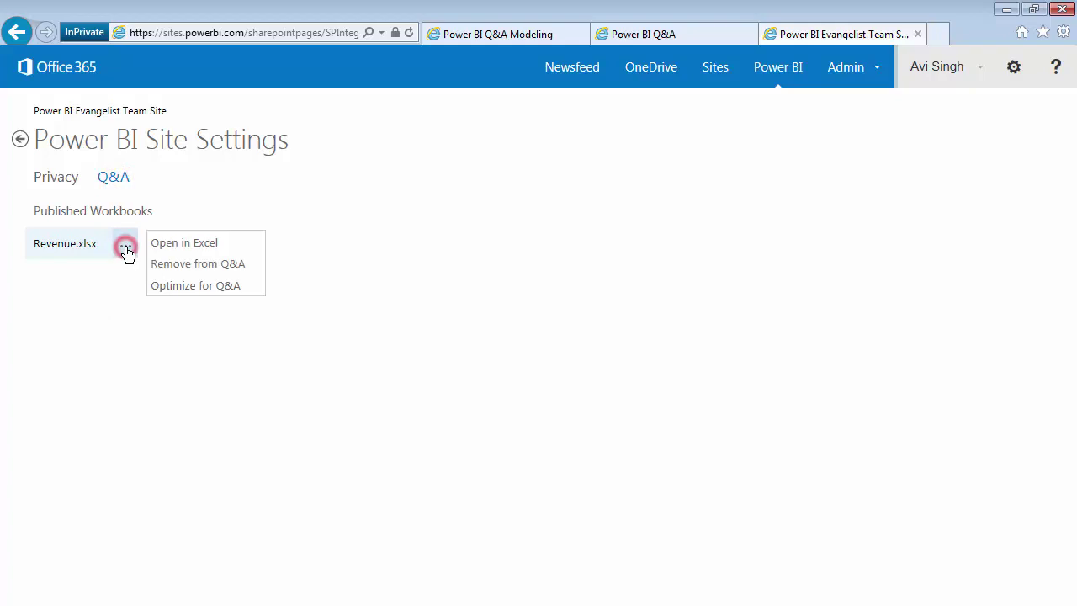
Optimize Revenue.xlsx for Q&A, expand the geography synonyms, and start editing country_name's synonyms.
{"action": "left_click", "coordinate": [182, 286]}
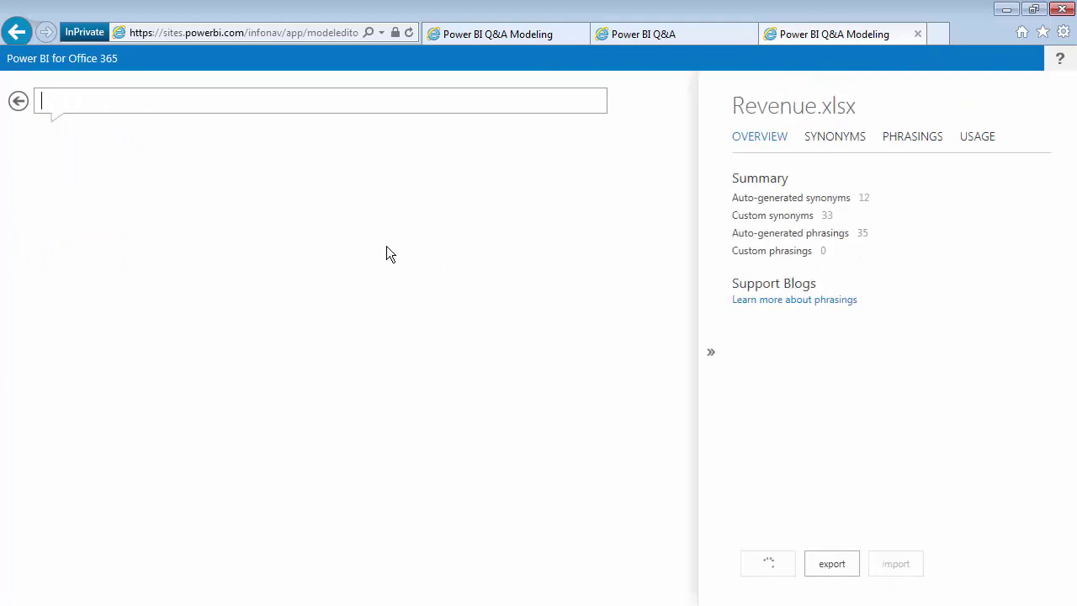
{"action": "left_click", "coordinate": [262, 102]}
{"action": "left_click", "coordinate": [842, 139]}
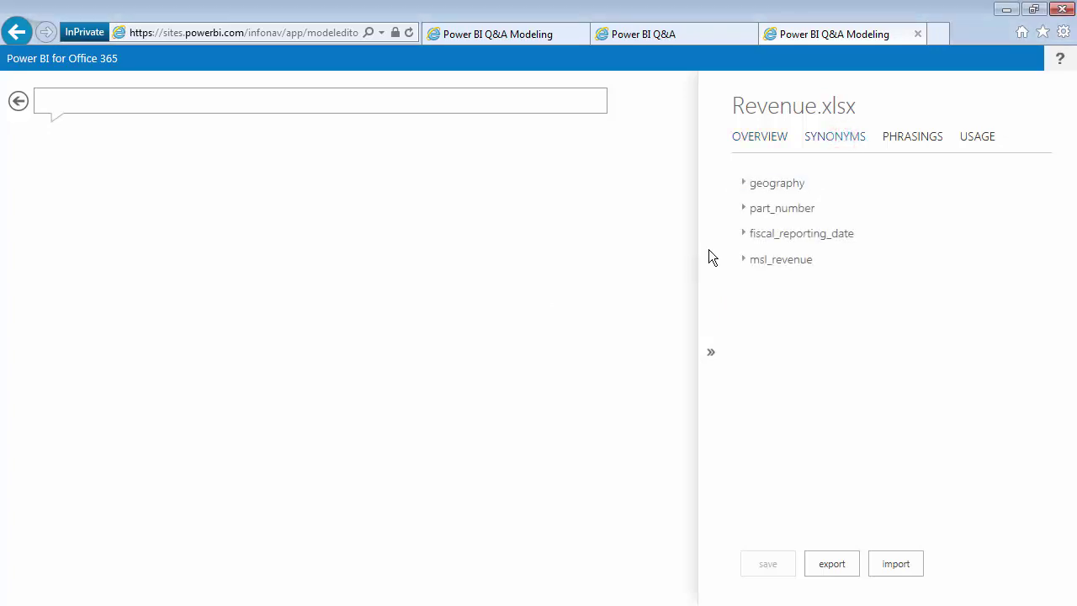
{"action": "left_click", "coordinate": [743, 185]}
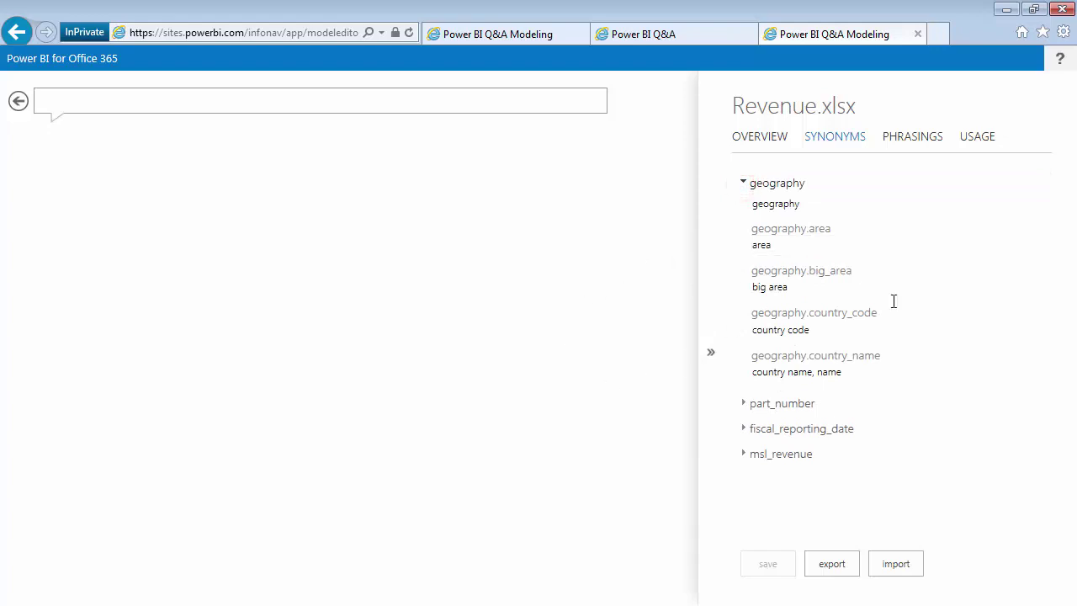
{"action": "left_click", "coordinate": [846, 370]}
Enter the test question 'FY2014 Sales Revenue by Country'.
{"action": "type", "text": ","}
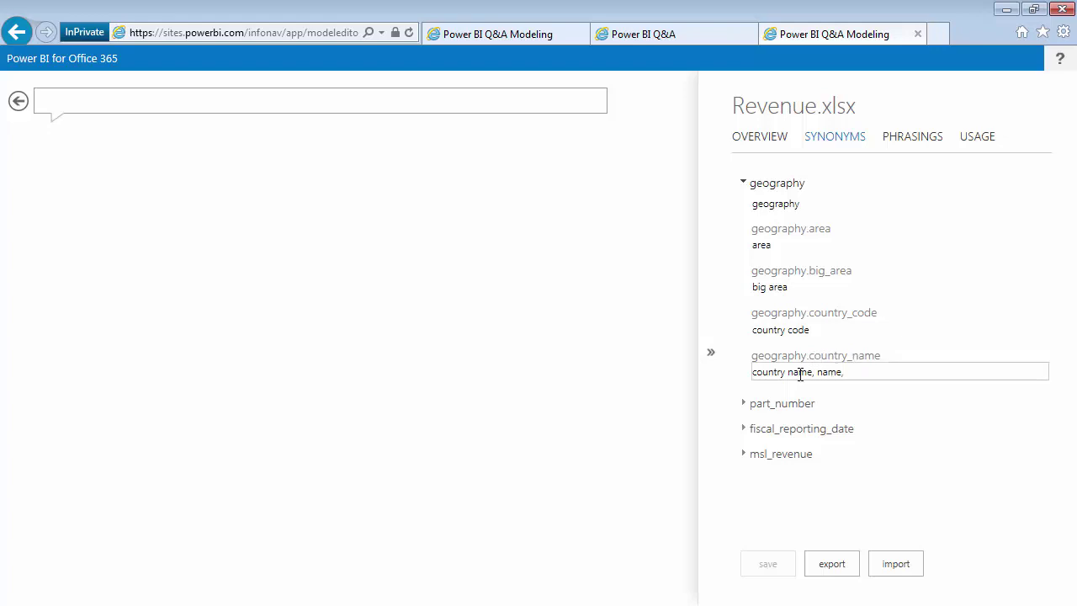
{"action": "left_click", "coordinate": [216, 224]}
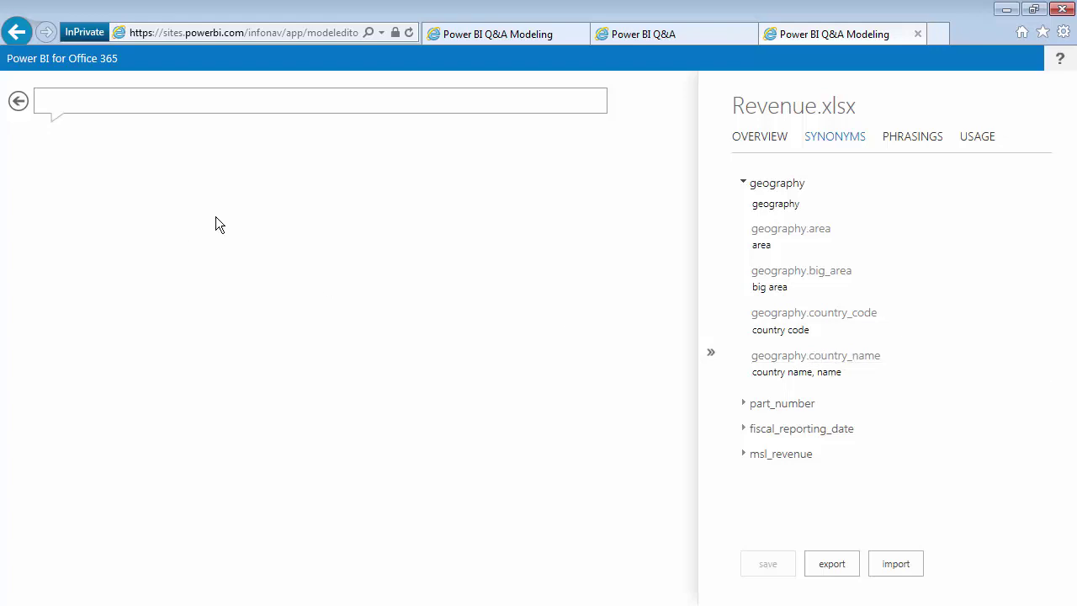
{"action": "left_click", "coordinate": [278, 103]}
{"action": "type", "text": "FY2014 S"}
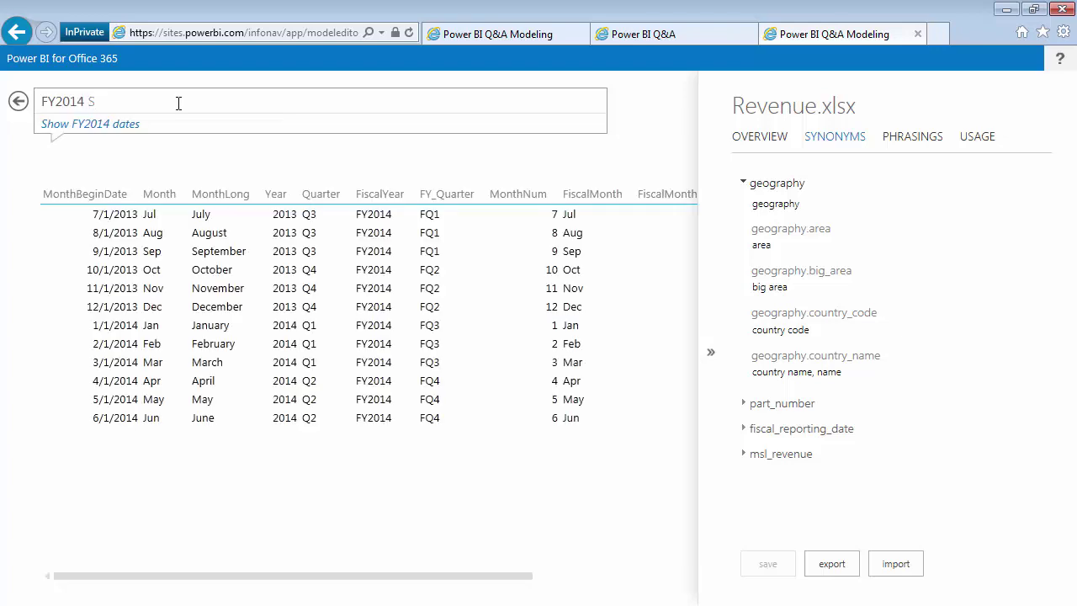
{"action": "type", "text": "ales Revenue"}
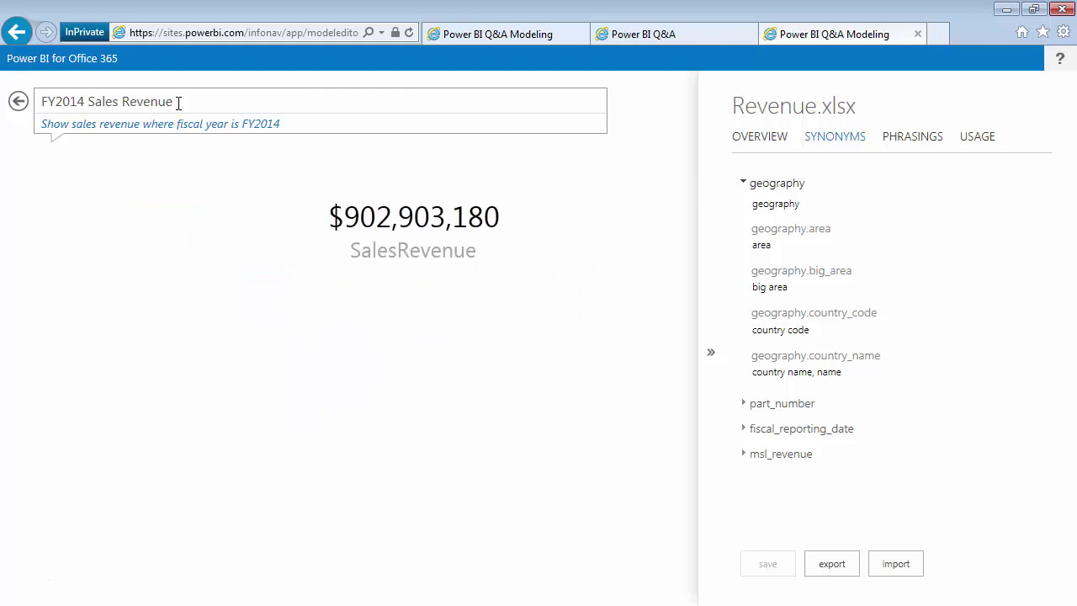
{"action": "type", "text": " by Country"}
Append 'Country' to the country_name synonyms and save.
{"action": "left_click", "coordinate": [786, 371]}
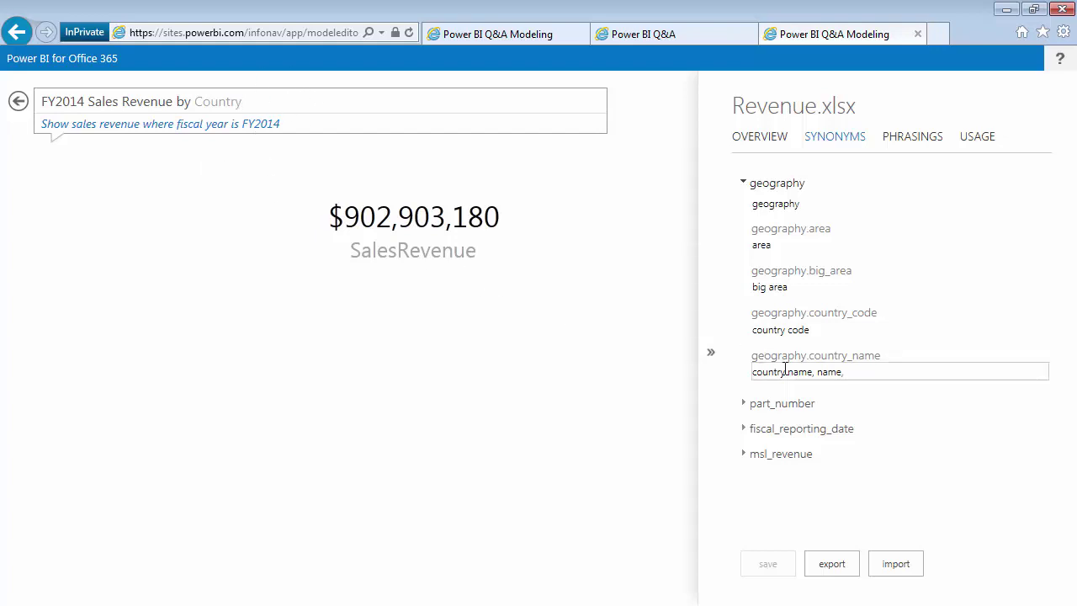
{"action": "left_click", "coordinate": [852, 373]}
{"action": "type", "text": "Country"}
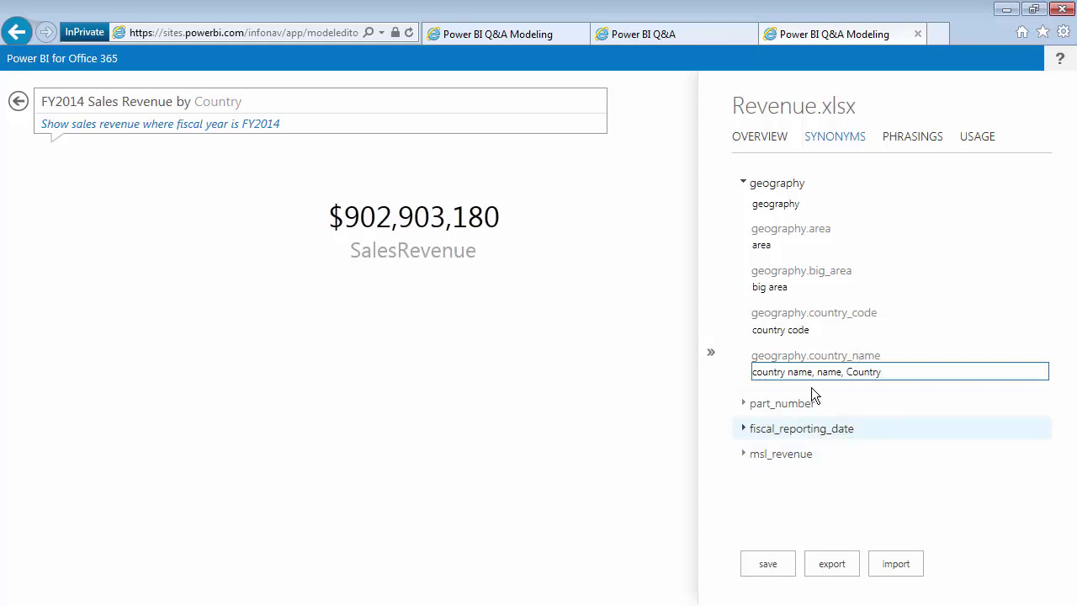
{"action": "left_click", "coordinate": [781, 561]}
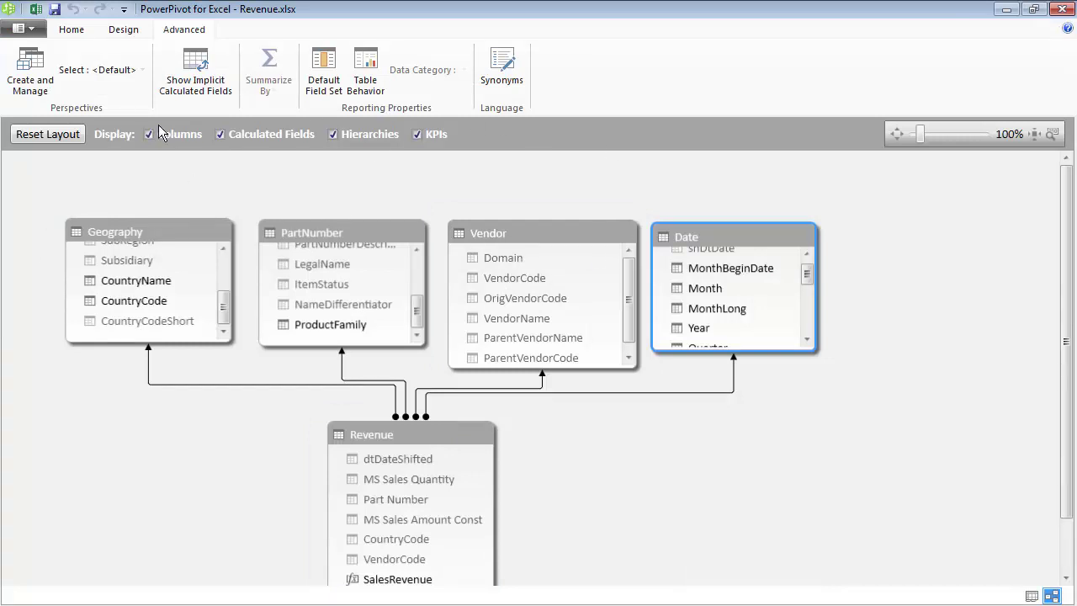
Show the Synonyms pane from PowerPivot's Advanced tab to list the Date table's synonyms.
{"action": "left_click", "coordinate": [77, 31]}
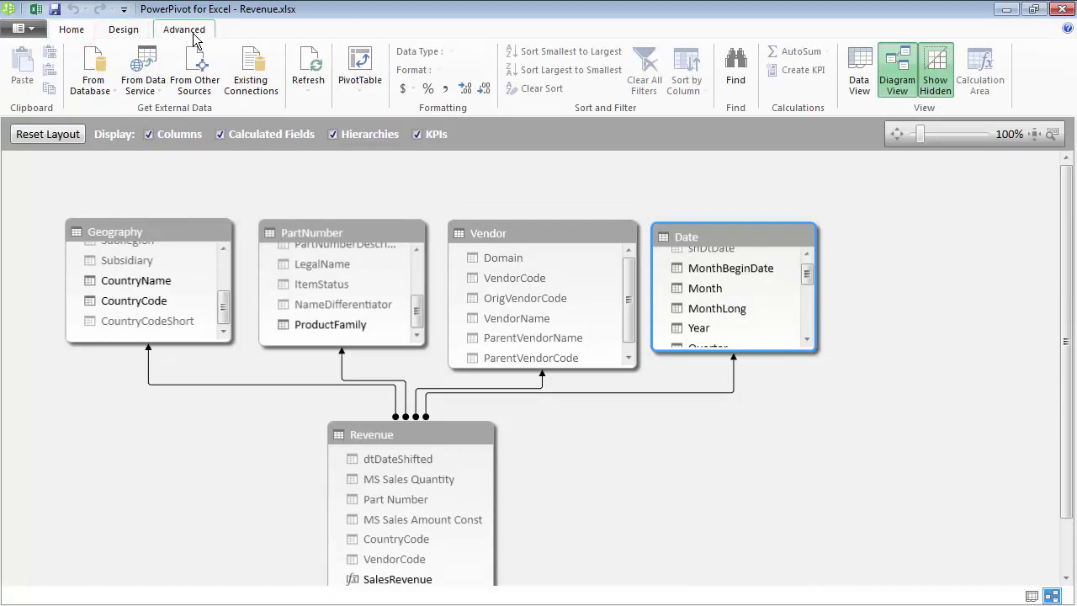
{"action": "left_click", "coordinate": [194, 36]}
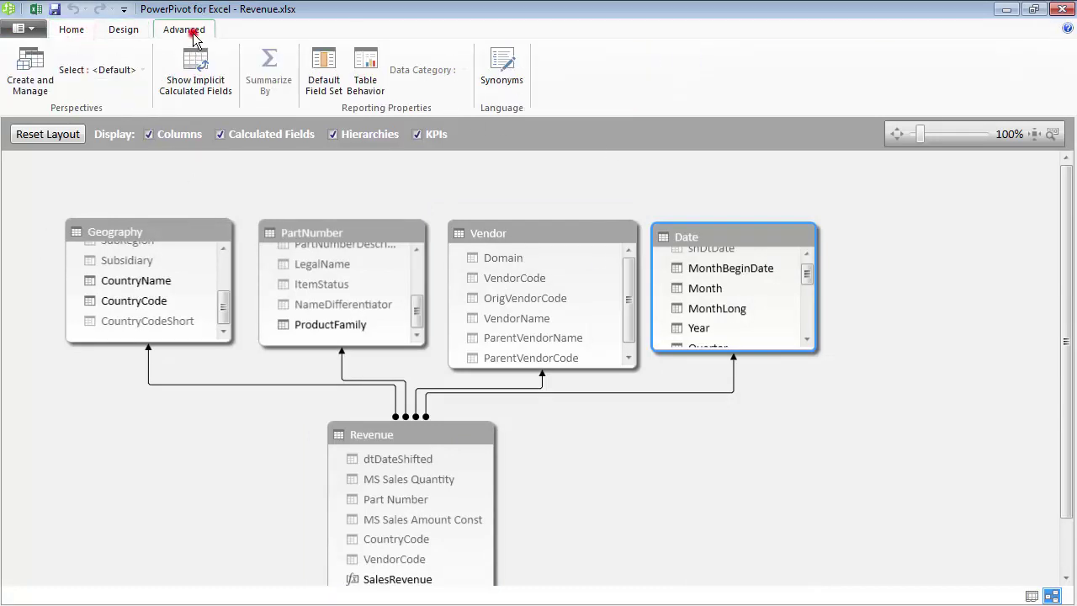
{"action": "left_click", "coordinate": [501, 74]}
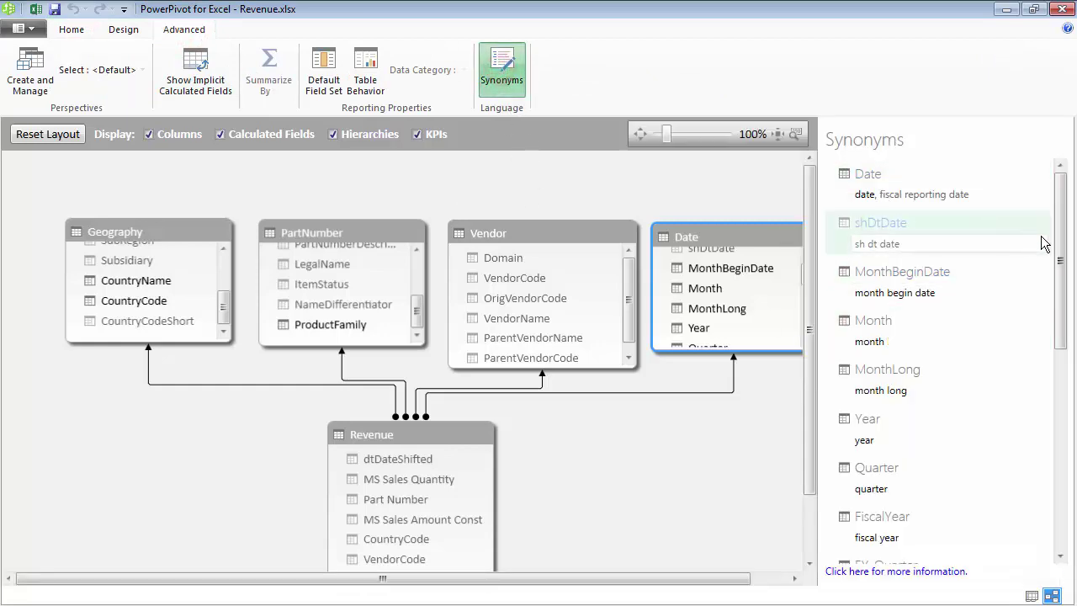
{"action": "left_click_drag", "start_coordinate": [1062, 236], "coordinate": [1070, 210]}
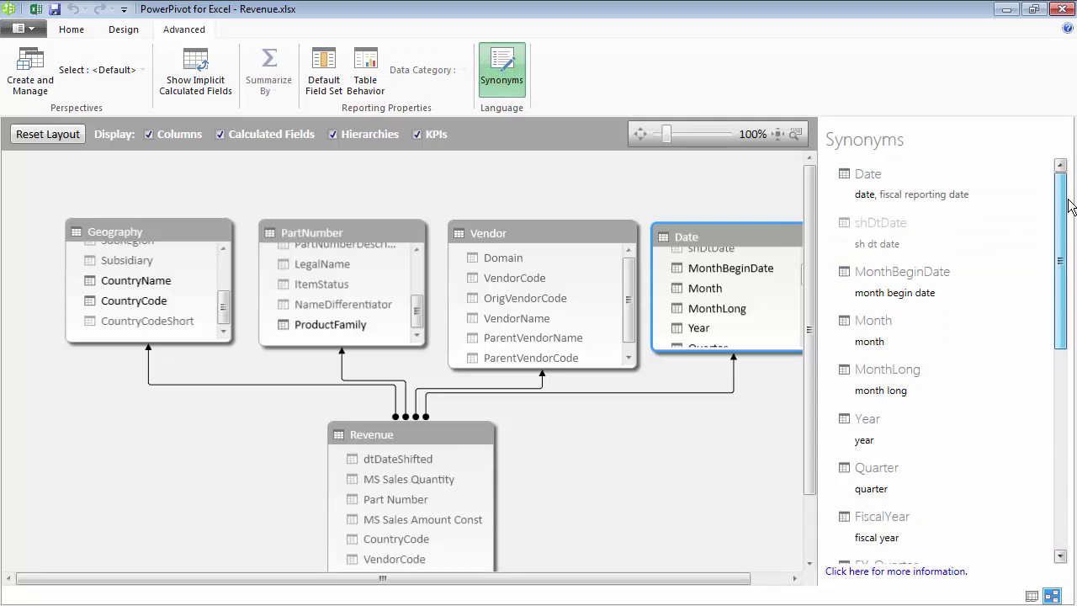
Minimize PowerPivot, re-paste the FY2014 sales revenue by country question, and enable the map content.
{"action": "left_click", "coordinate": [1008, 10]}
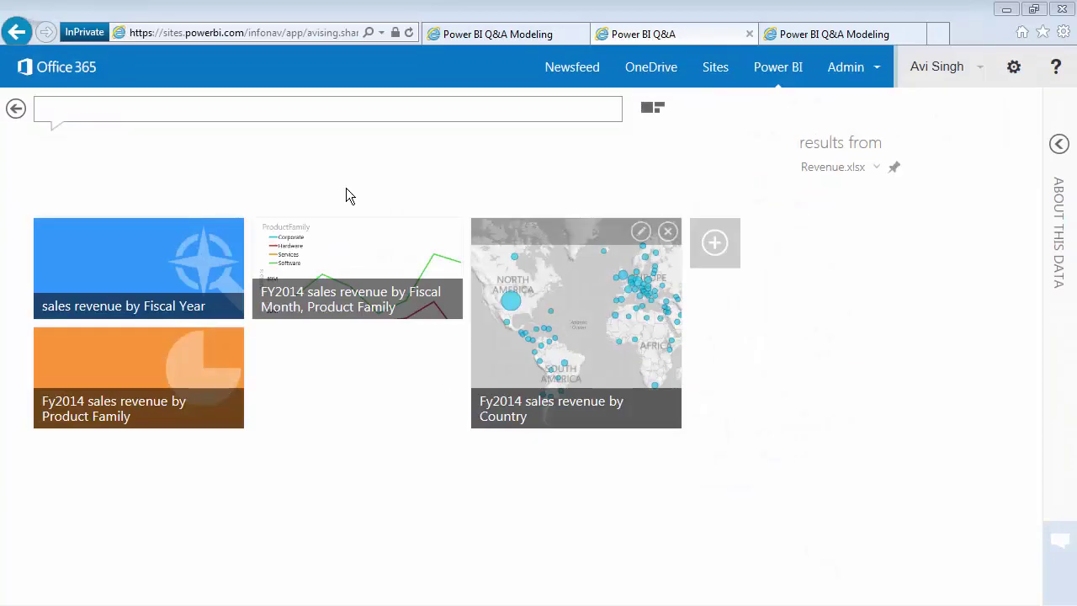
{"action": "left_click", "coordinate": [294, 106]}
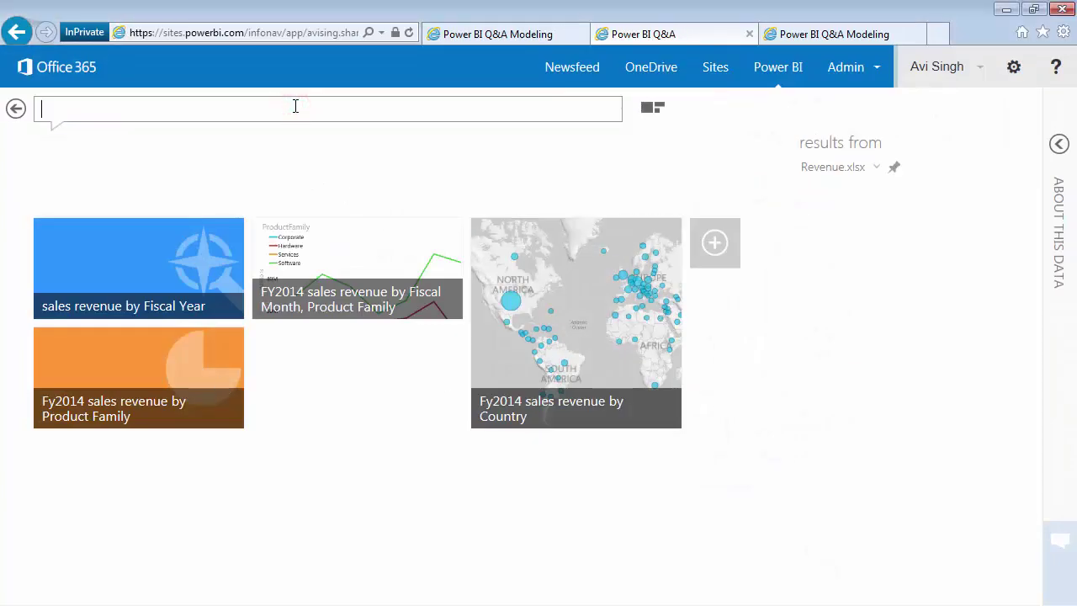
{"action": "type", "text": "FY2014 Sales Revenue By Country"}
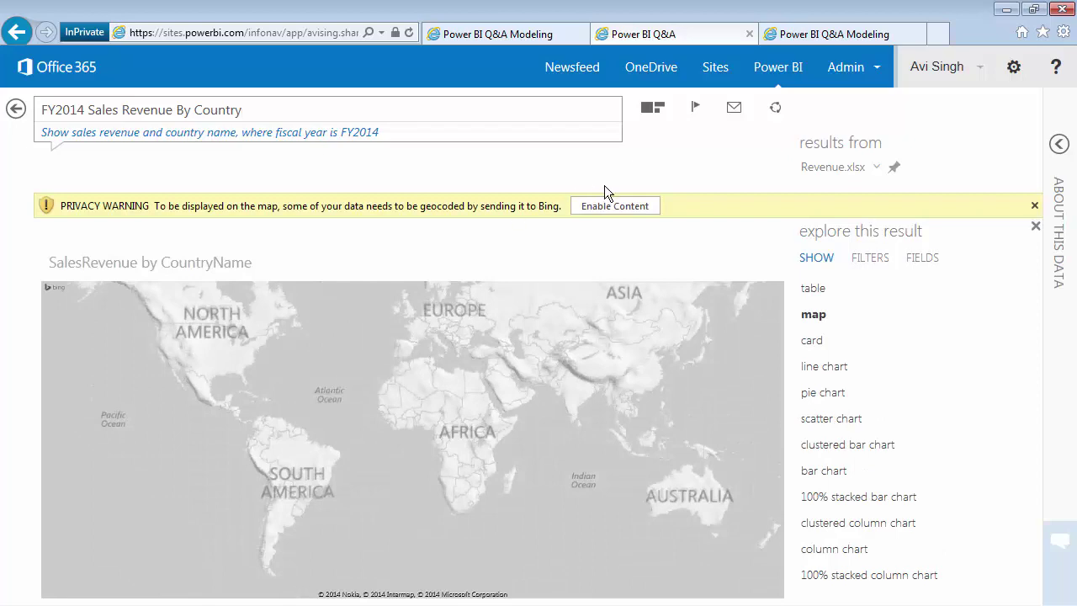
{"action": "left_click", "coordinate": [598, 205]}
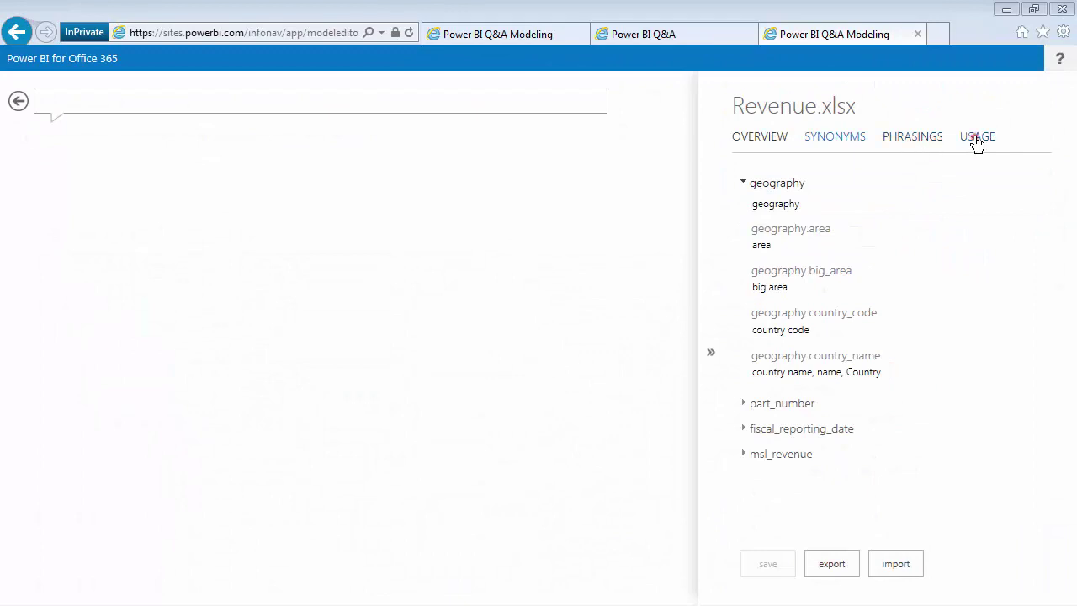
Review the Usage report's full question list and rerun 'FY2014 sales revenue by fiscal month'.
{"action": "left_click", "coordinate": [977, 137]}
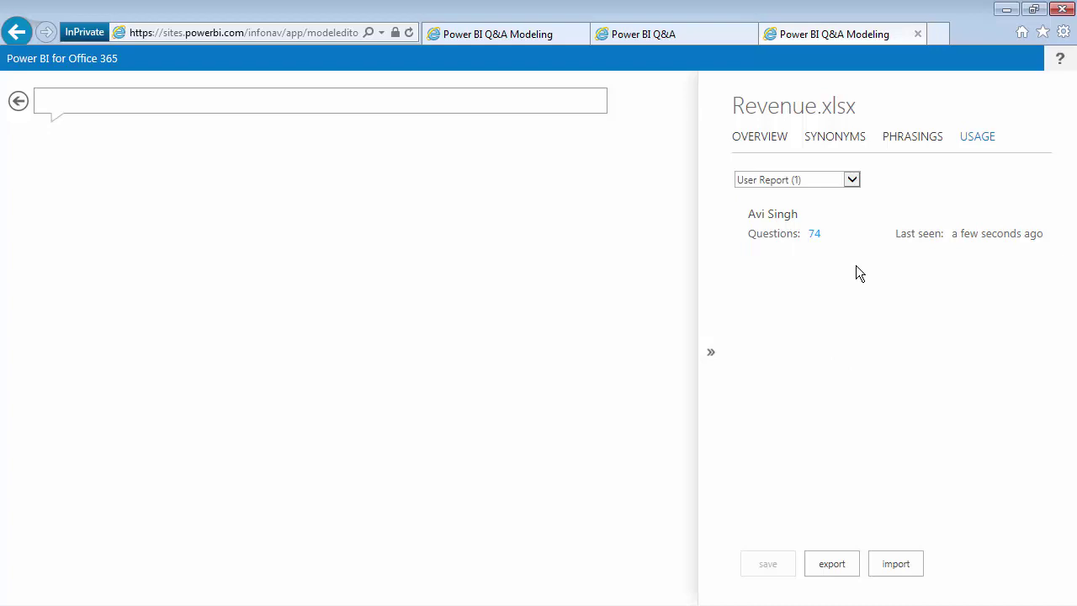
{"action": "left_click", "coordinate": [768, 234]}
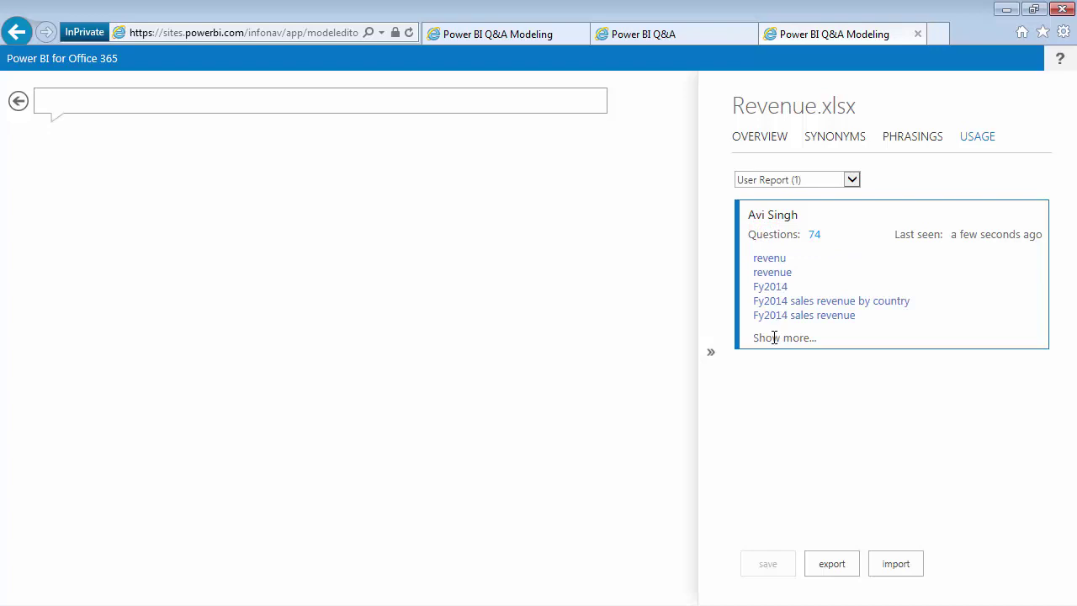
{"action": "left_click", "coordinate": [775, 337]}
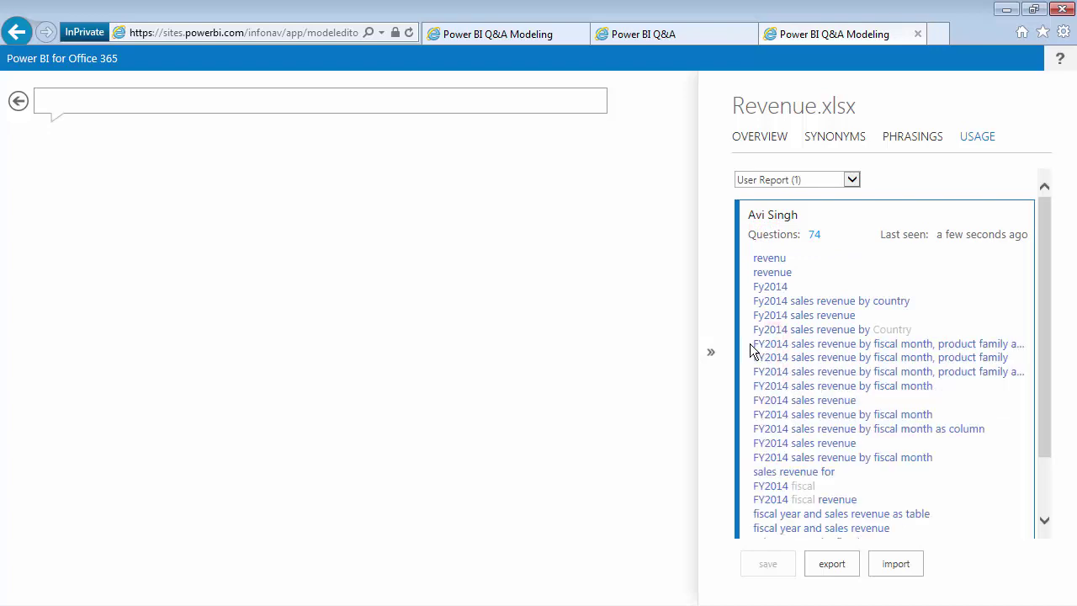
{"action": "left_click", "coordinate": [829, 459]}
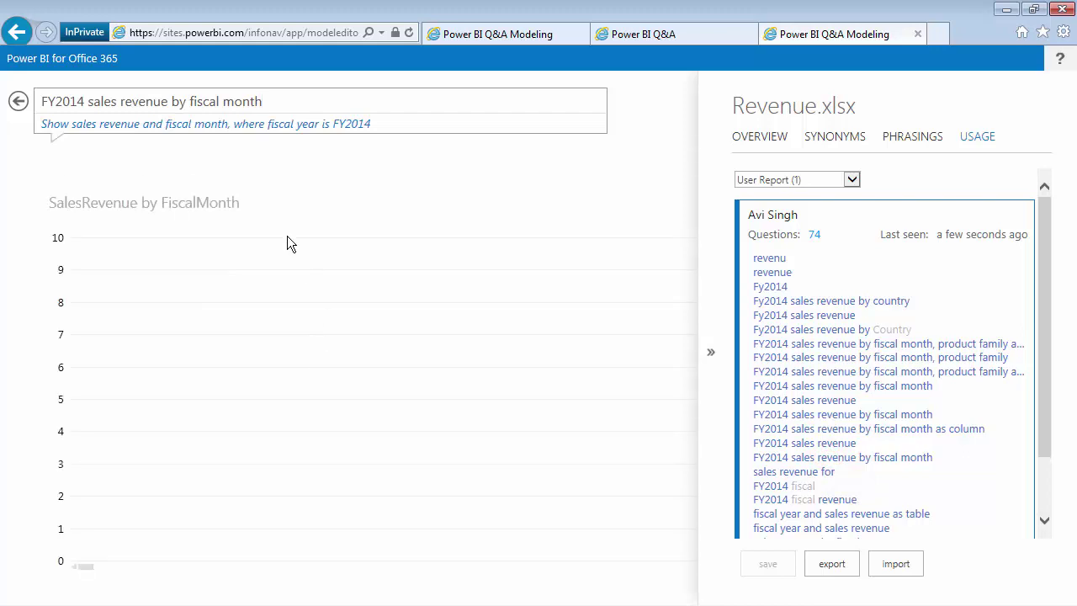
Collapse the user's questions and switch the report to Flagged Questions.
{"action": "left_click", "coordinate": [776, 215]}
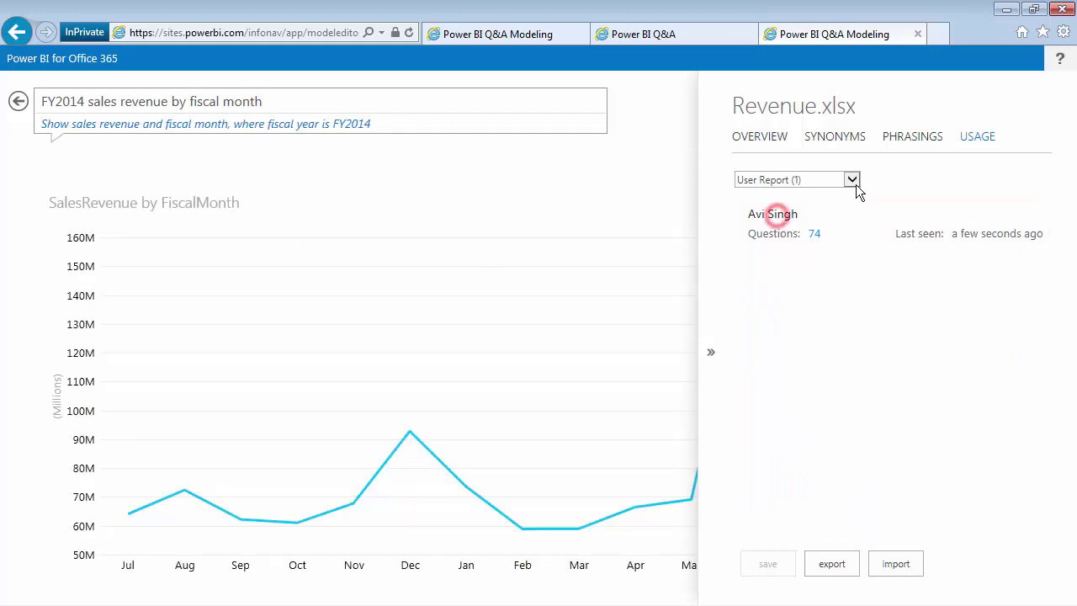
{"action": "left_click", "coordinate": [814, 182]}
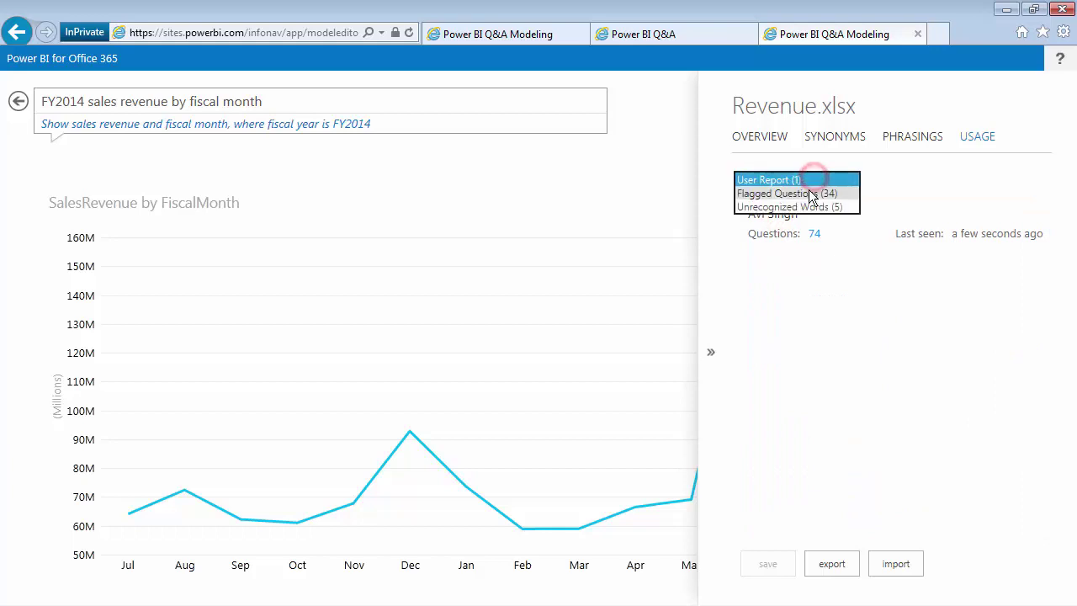
{"action": "left_click", "coordinate": [810, 195]}
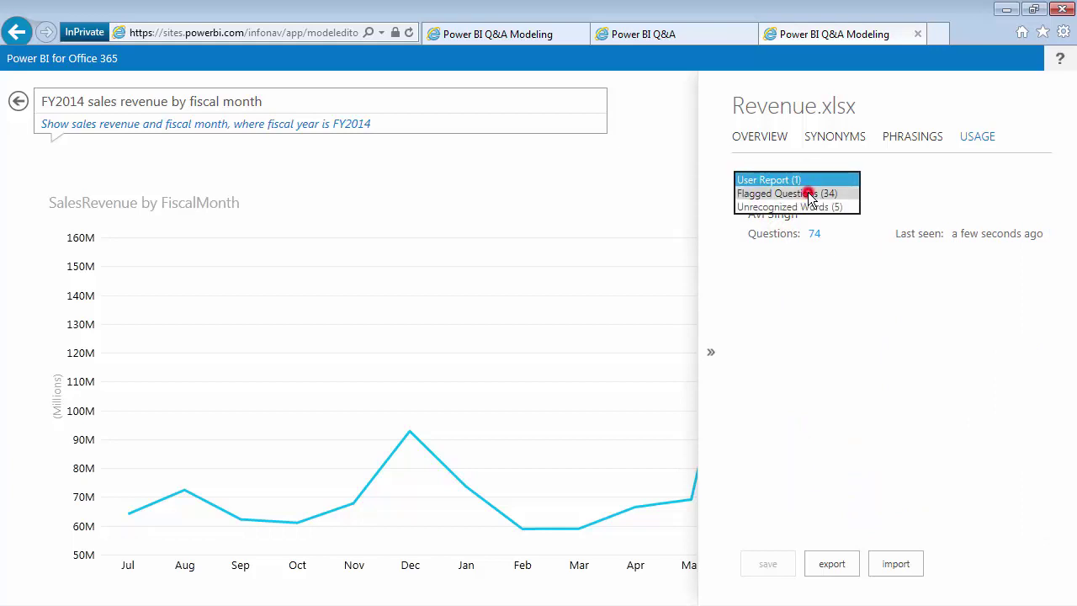
Ask 'Sales Revenue by Product', flag the answer as not helpful, and return to the Modeling tab.
{"action": "left_click", "coordinate": [666, 32]}
{"action": "left_click", "coordinate": [16, 108]}
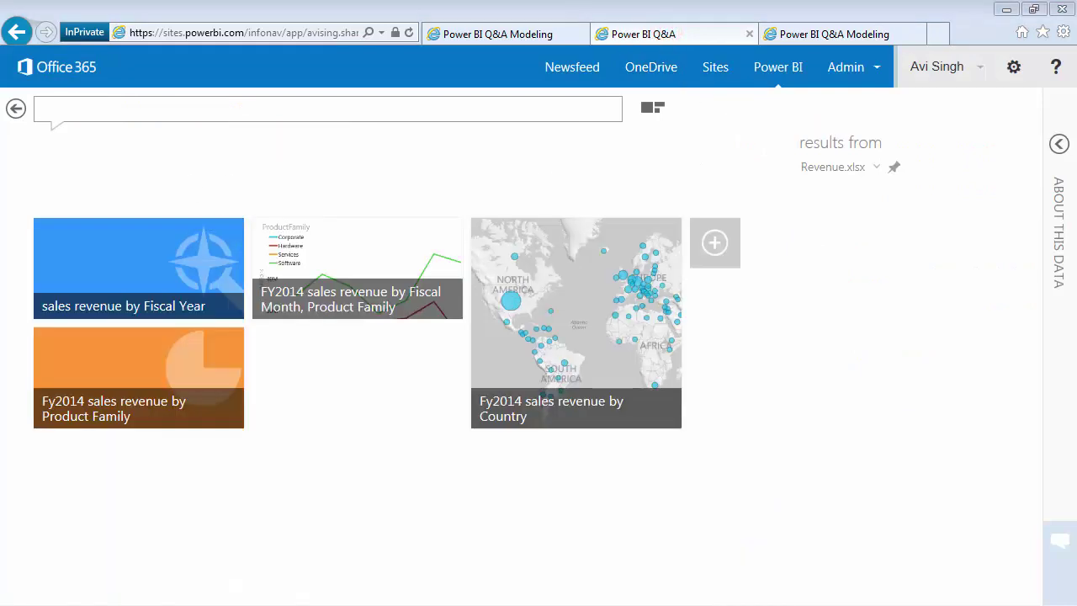
{"action": "left_click", "coordinate": [88, 108]}
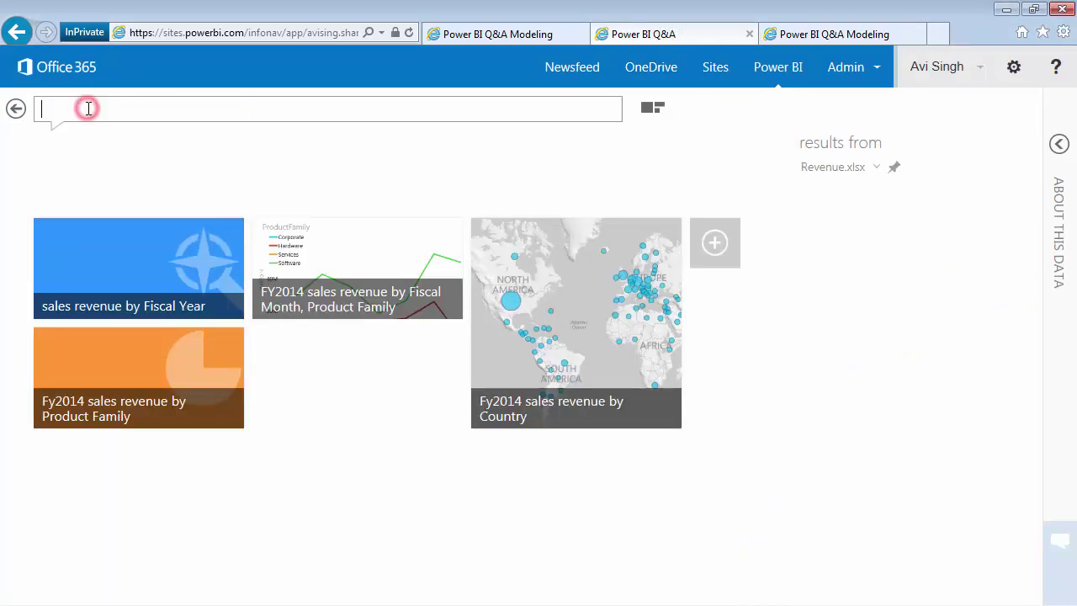
{"action": "type", "text": "FY"}
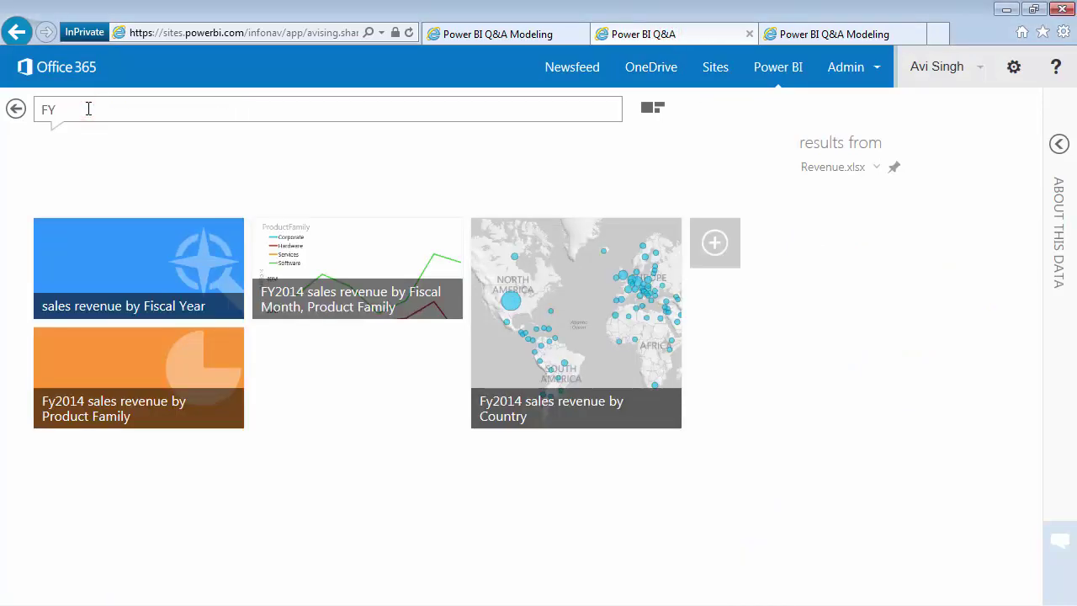
{"action": "type", "text": "2014"}
{"action": "key", "text": "ctrl+a"}
{"action": "key", "text": "BackSpace"}
{"action": "type", "text": "Sale"}
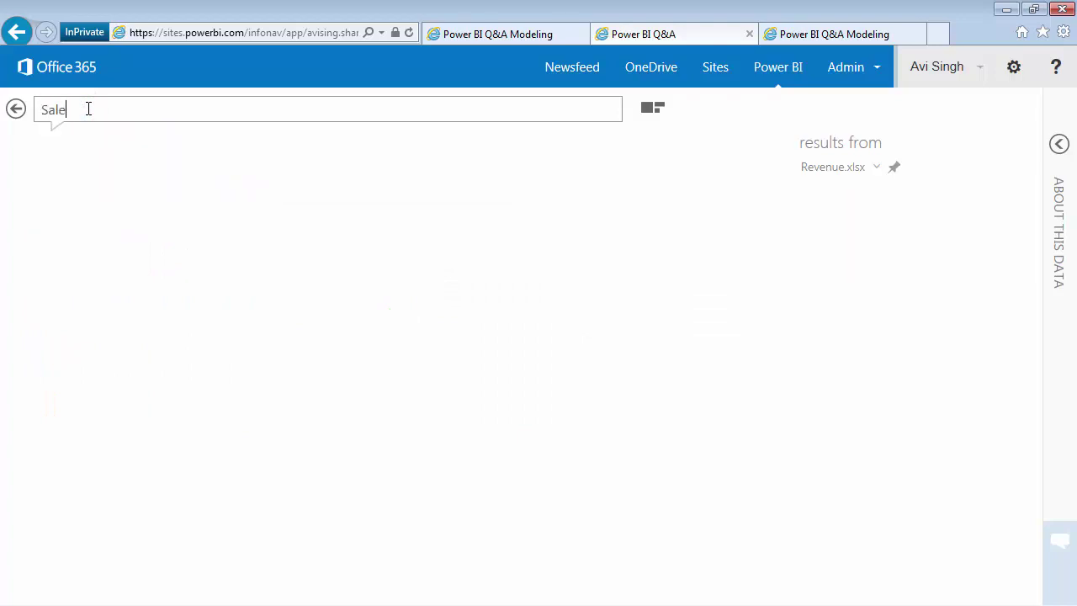
{"action": "type", "text": "s Revenue by"}
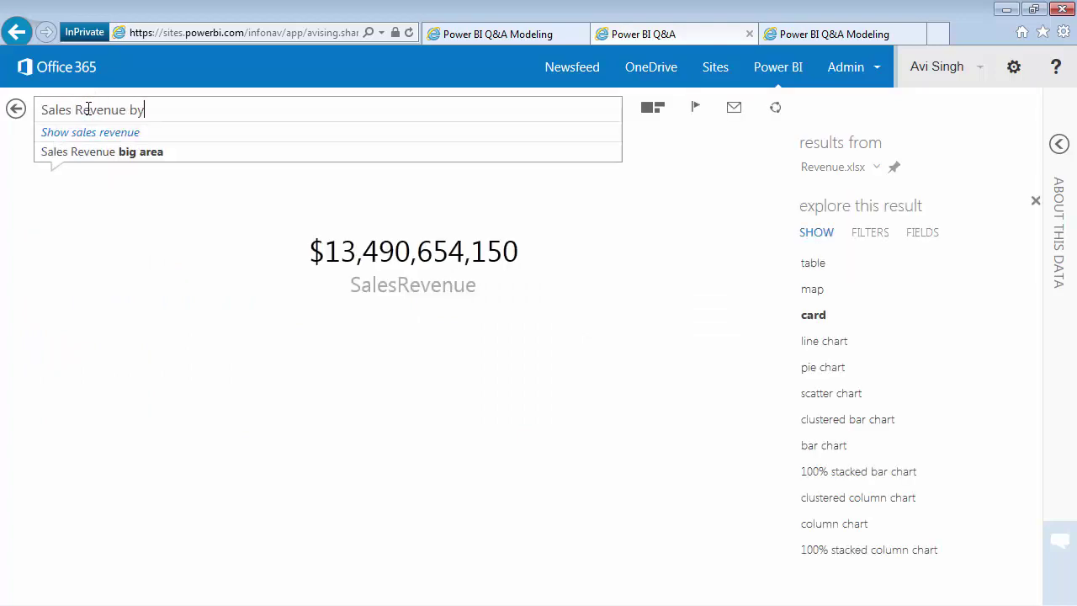
{"action": "type", "text": " Product"}
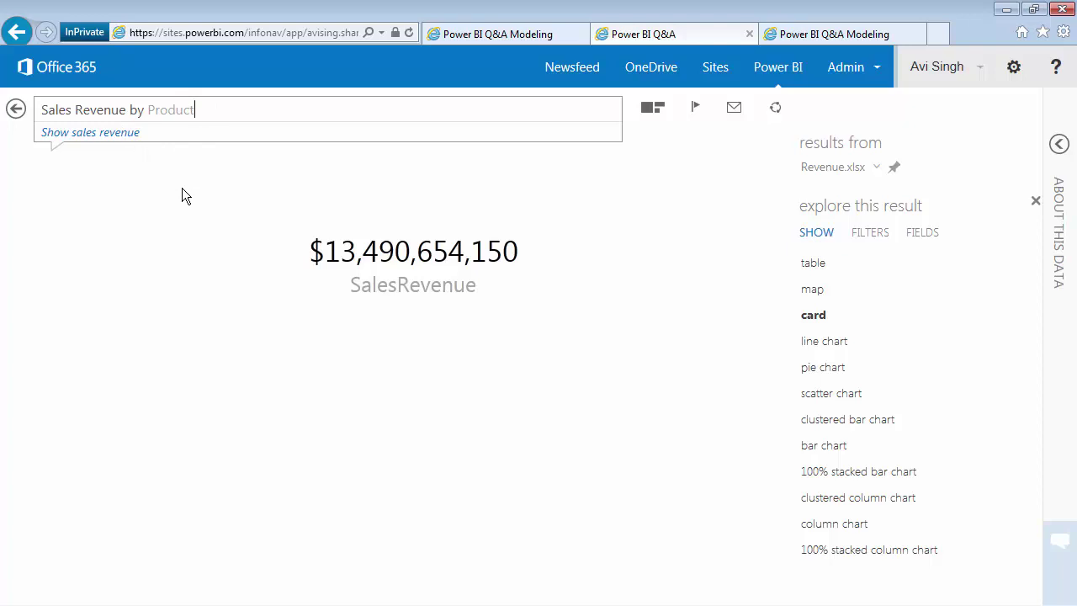
{"action": "left_click", "coordinate": [696, 109]}
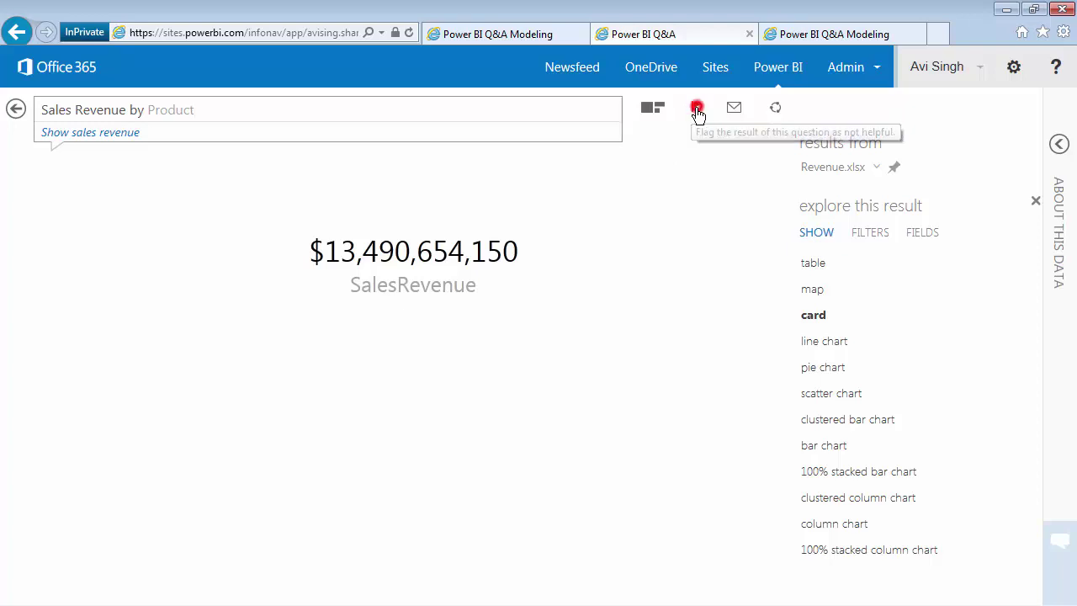
{"action": "left_click", "coordinate": [823, 37]}
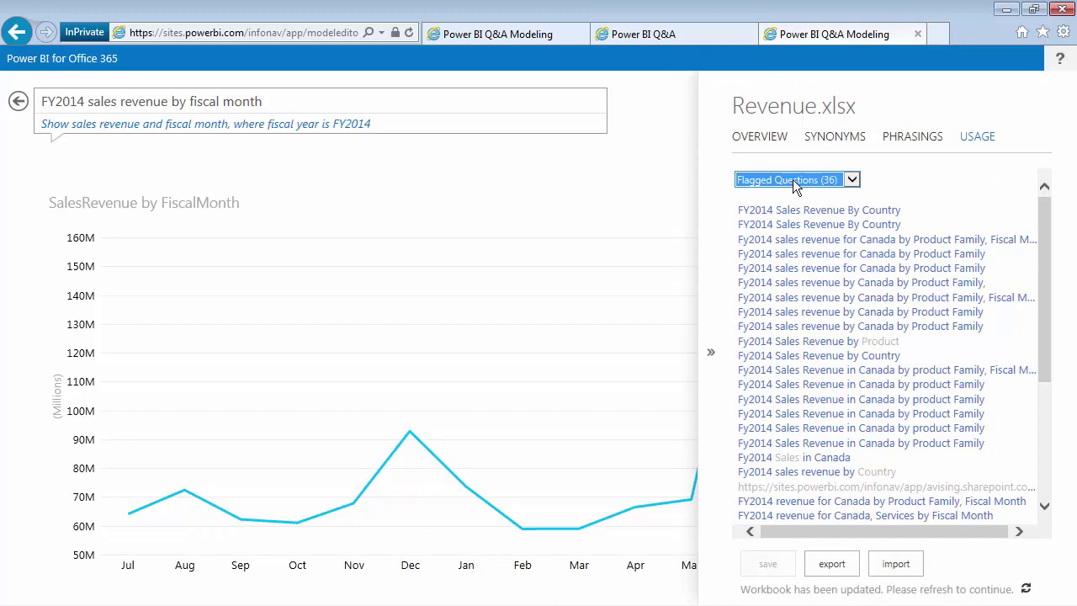
Open the flagged 'Fy2014 Sales Revenue by Product' question, then view the Core Phrasings list.
{"action": "left_click", "coordinate": [825, 343]}
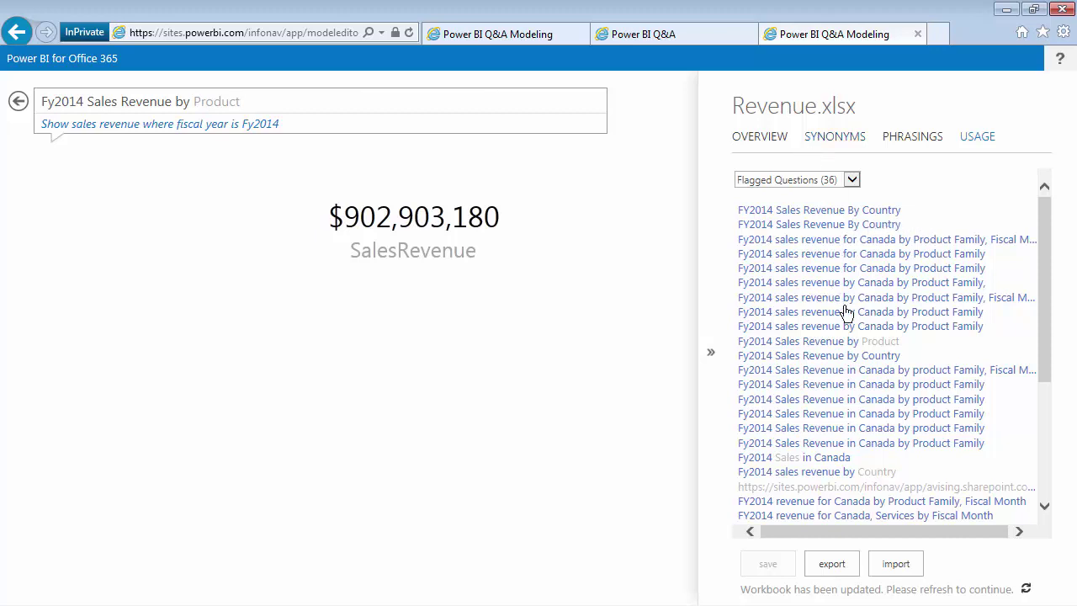
{"action": "left_click", "coordinate": [904, 136]}
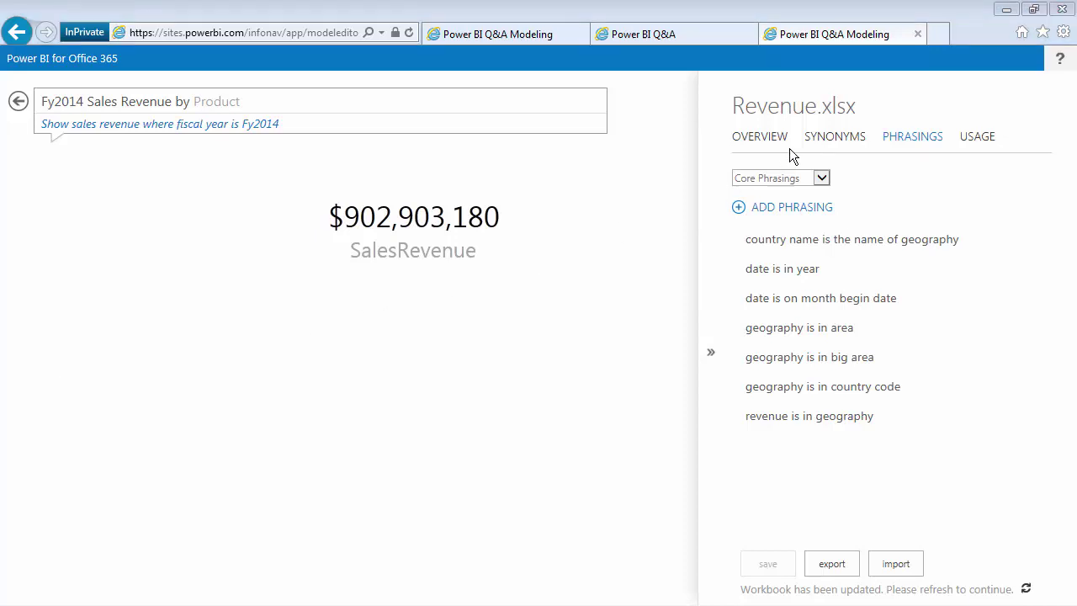
Show the Revenue.xlsx overview summary in the Q&A modeling pane.
{"action": "left_click", "coordinate": [760, 137]}
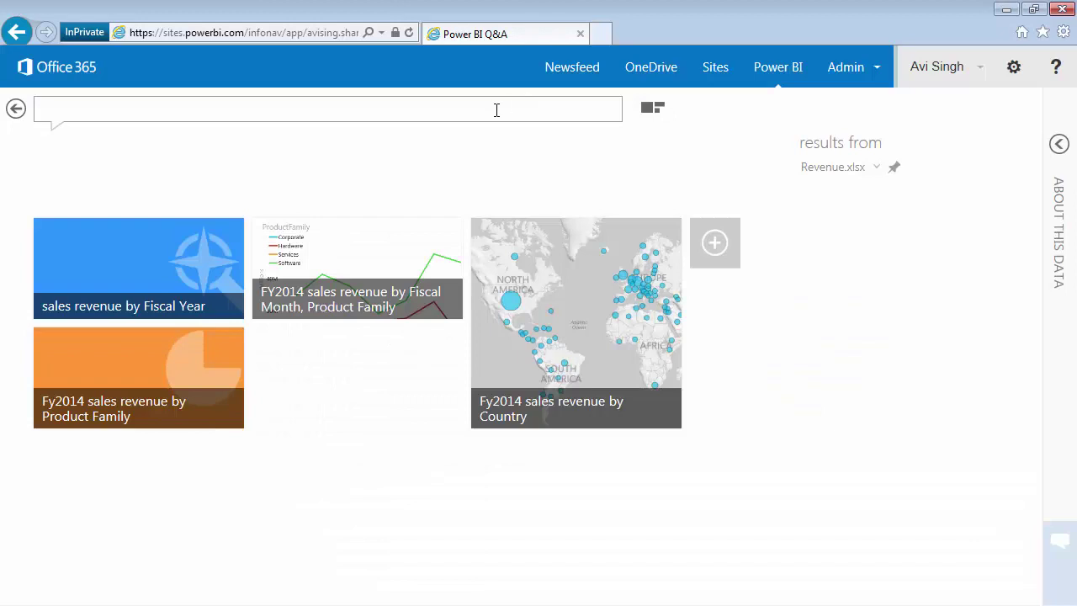
Start featuring a new question tile, then cancel the form without saving.
{"action": "left_click", "coordinate": [496, 109]}
{"action": "left_click", "coordinate": [716, 242]}
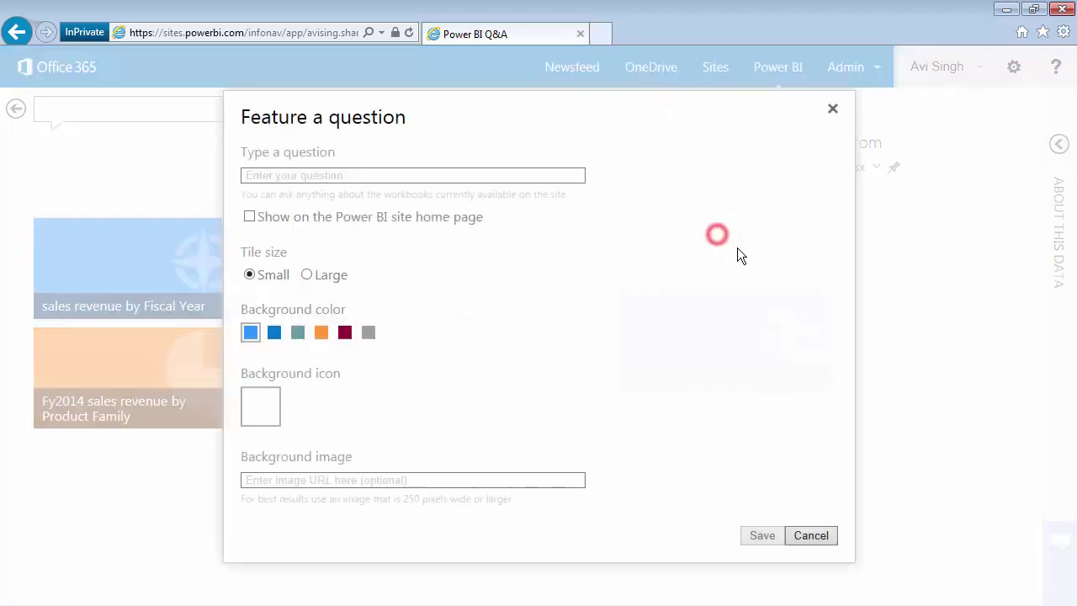
{"action": "left_click", "coordinate": [308, 176]}
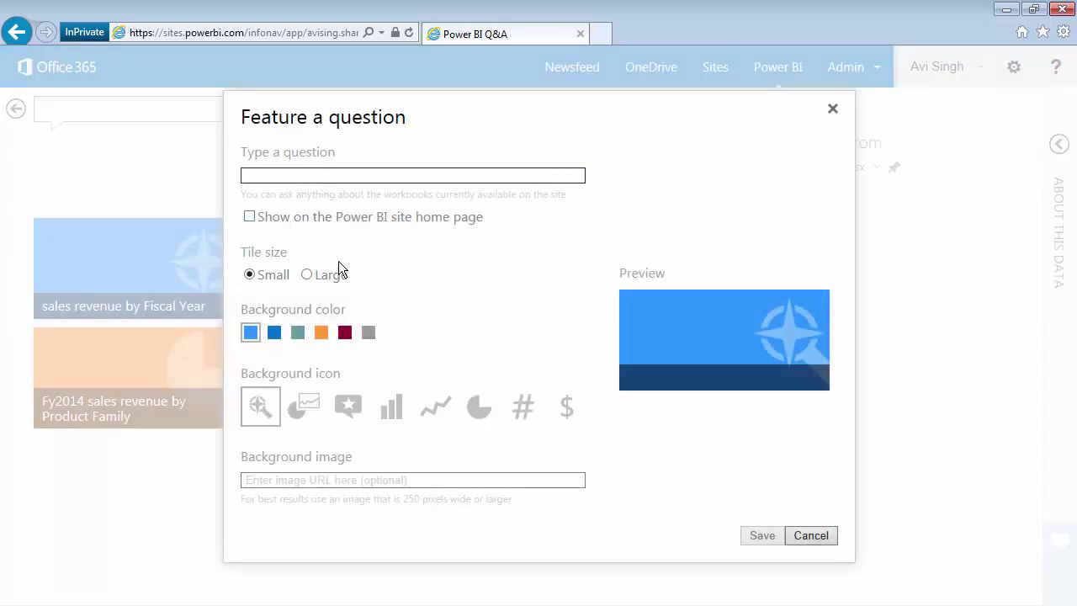
{"action": "left_click", "coordinate": [810, 534]}
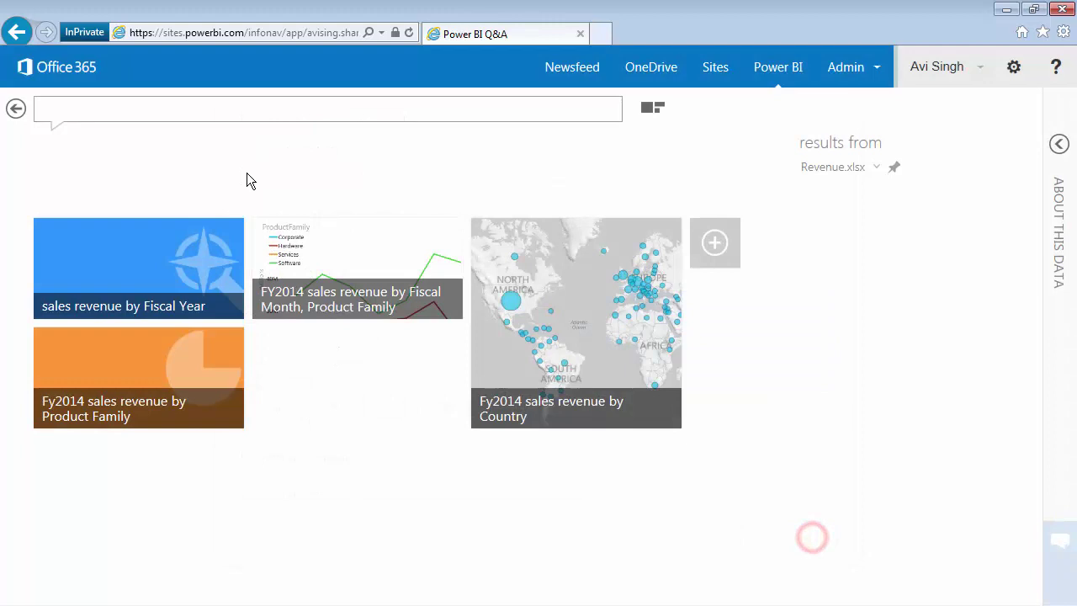
Run the featured question 'Fy2014 sales revenue by Country' to show its map.
{"action": "left_click", "coordinate": [283, 111]}
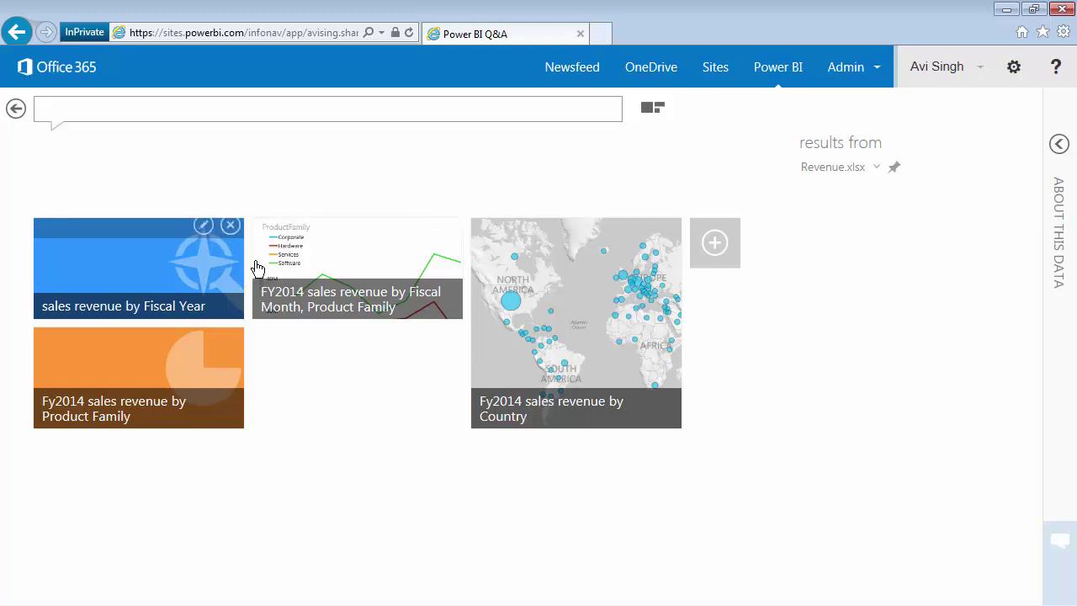
{"action": "mouse_move", "coordinate": [286, 262]}
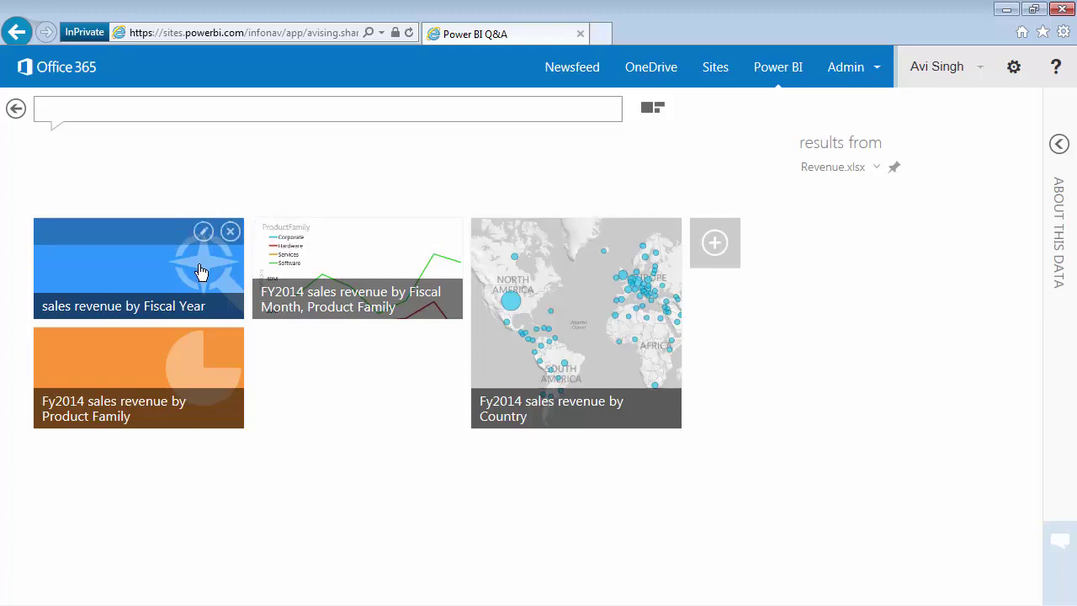
{"action": "mouse_move", "coordinate": [202, 383]}
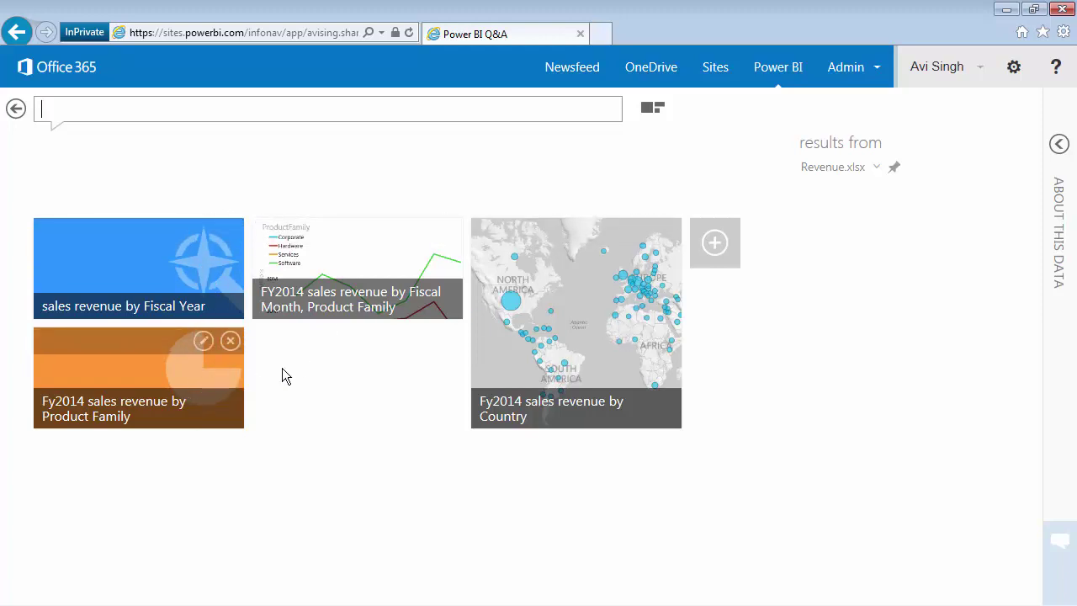
{"action": "mouse_move", "coordinate": [460, 252]}
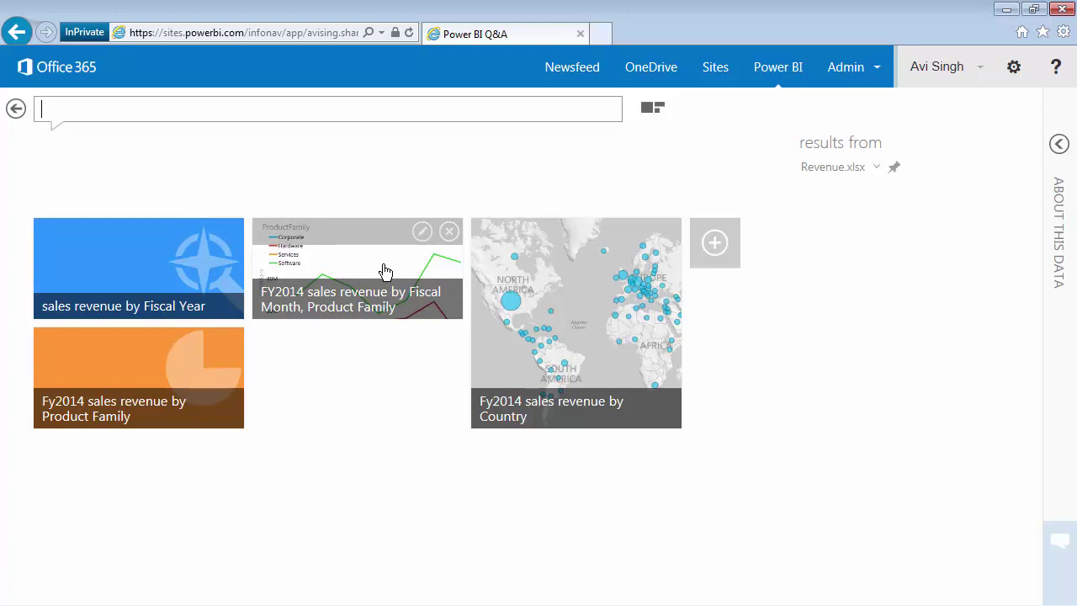
{"action": "mouse_move", "coordinate": [517, 337]}
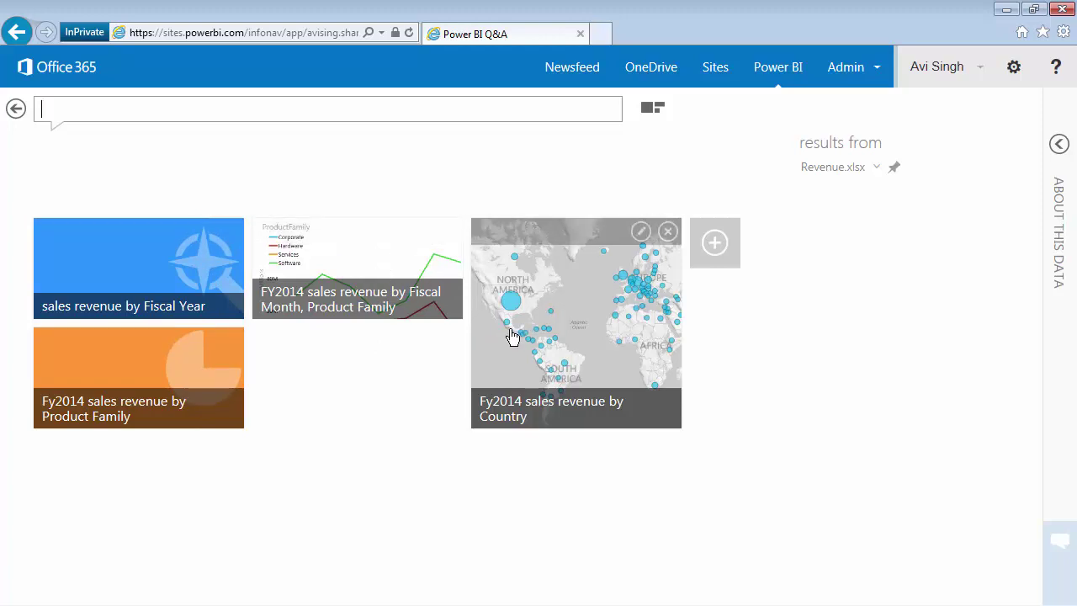
{"action": "left_click", "coordinate": [547, 313]}
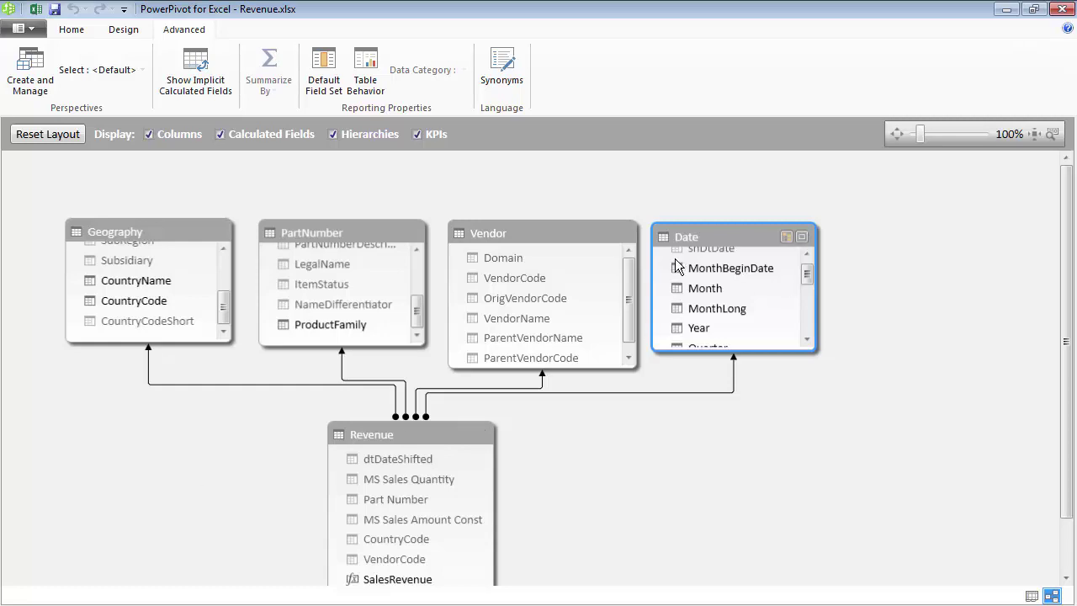
Go to the Date table's data grid from its Diagram View context menu.
{"action": "right_click", "coordinate": [715, 236]}
{"action": "left_click", "coordinate": [755, 328]}
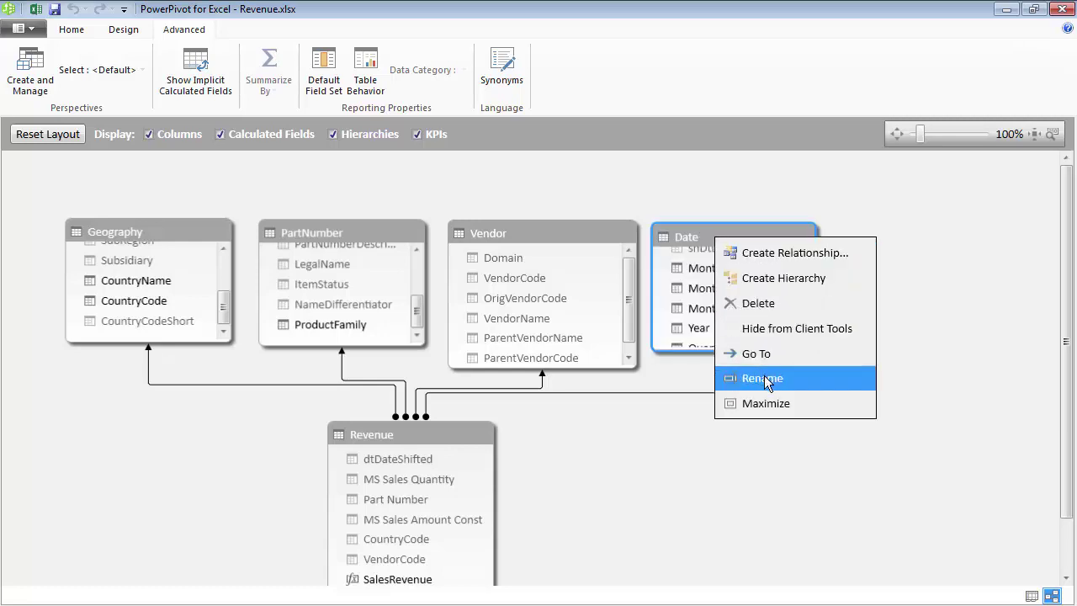
{"action": "left_click", "coordinate": [762, 353]}
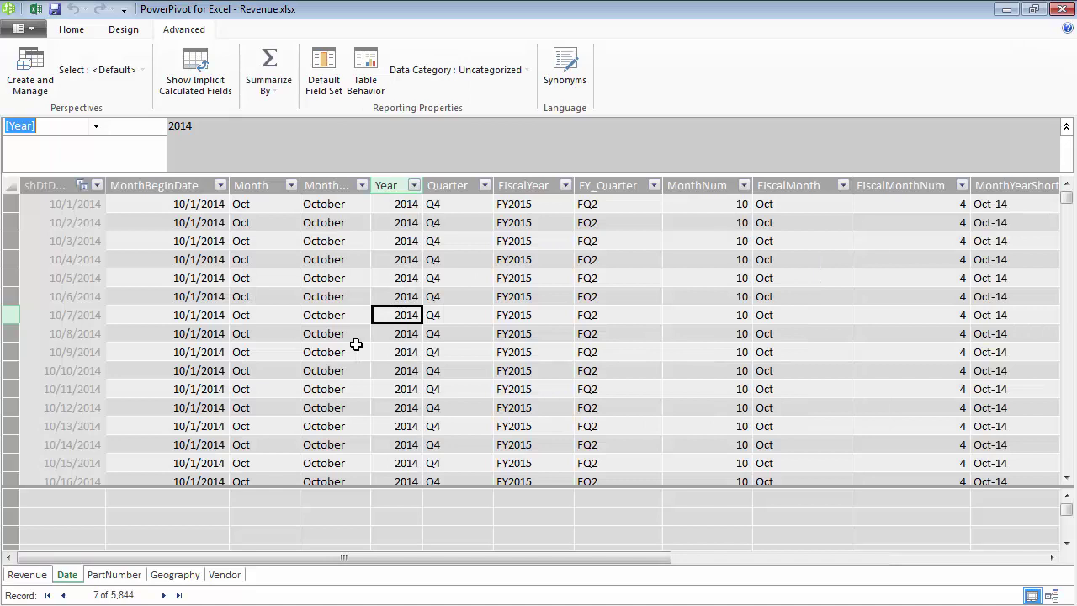
Set the Date table's Year column to Do not summarize.
{"action": "left_click", "coordinate": [397, 277]}
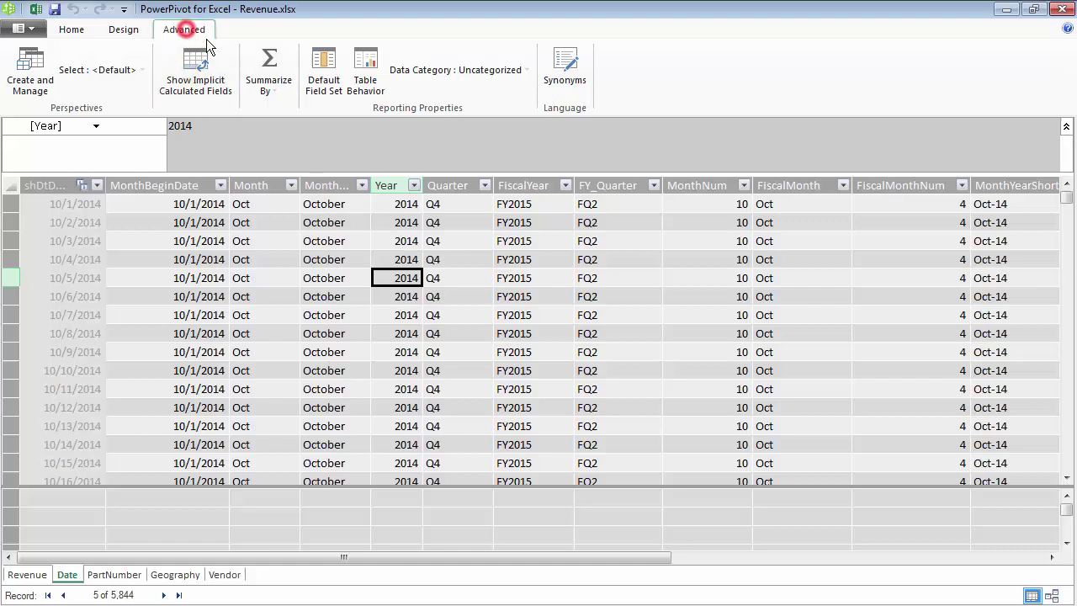
{"action": "left_click", "coordinate": [268, 90]}
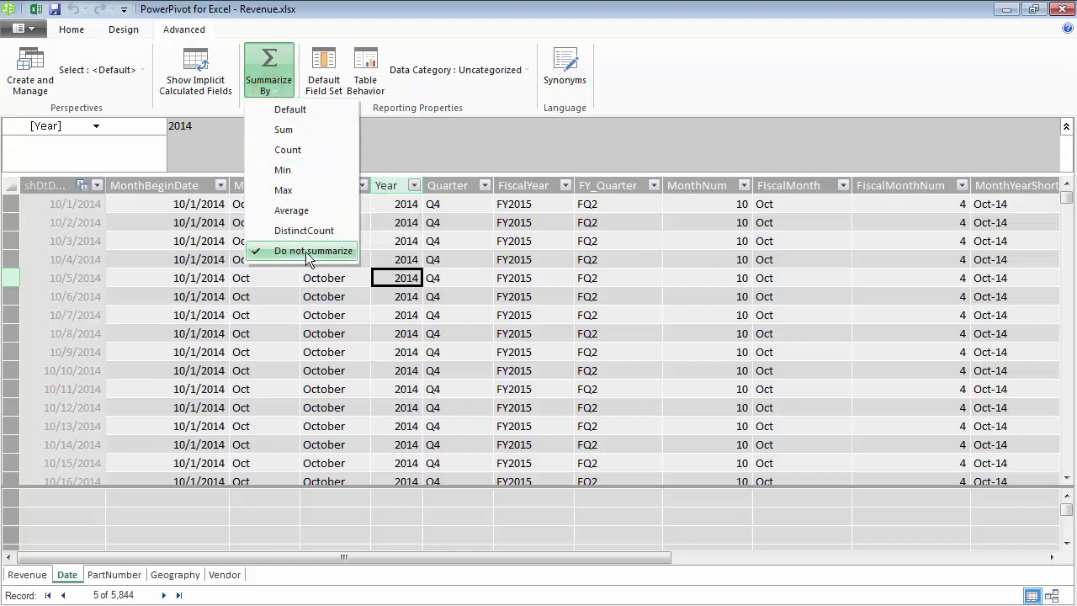
{"action": "left_click", "coordinate": [396, 279]}
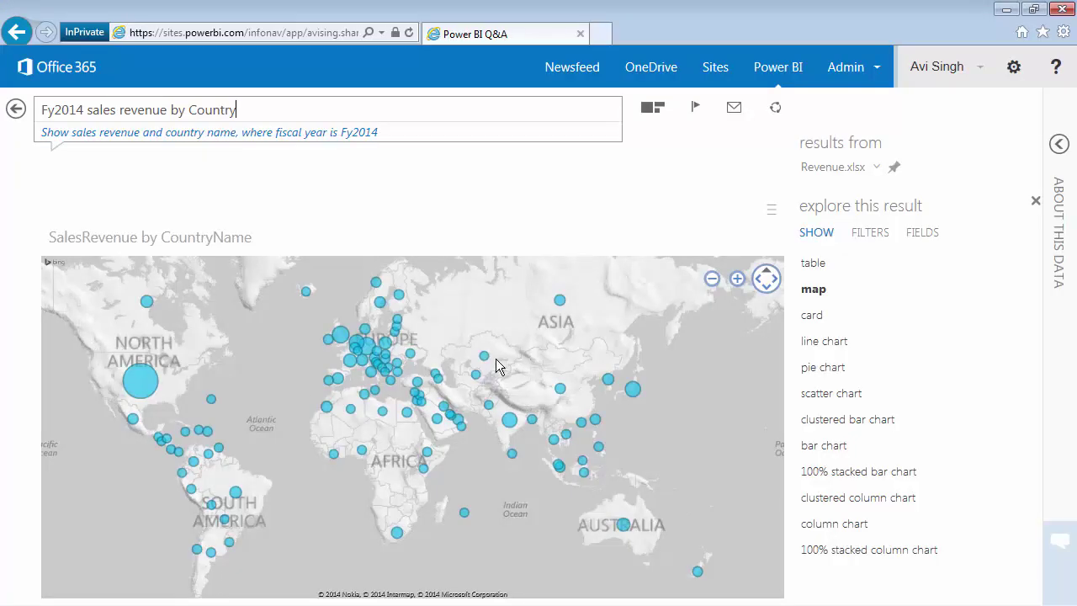
Replace the question with 'sales revenue' and pin Revenue.xlsx as the results source.
{"action": "left_click", "coordinate": [408, 107]}
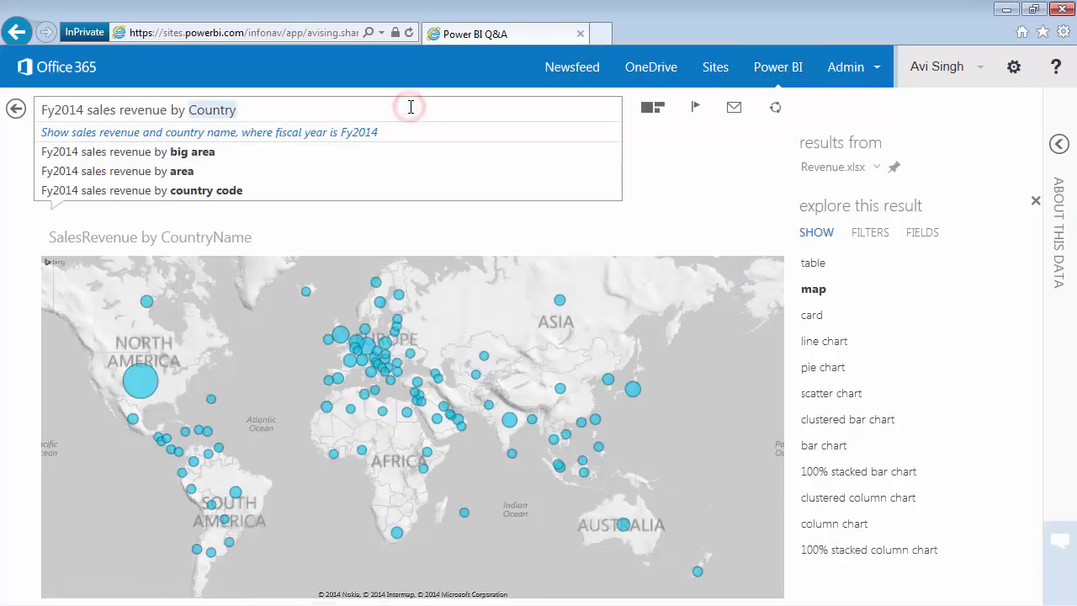
{"action": "key", "text": "ctrl+a"}
{"action": "key", "text": "BackSpace"}
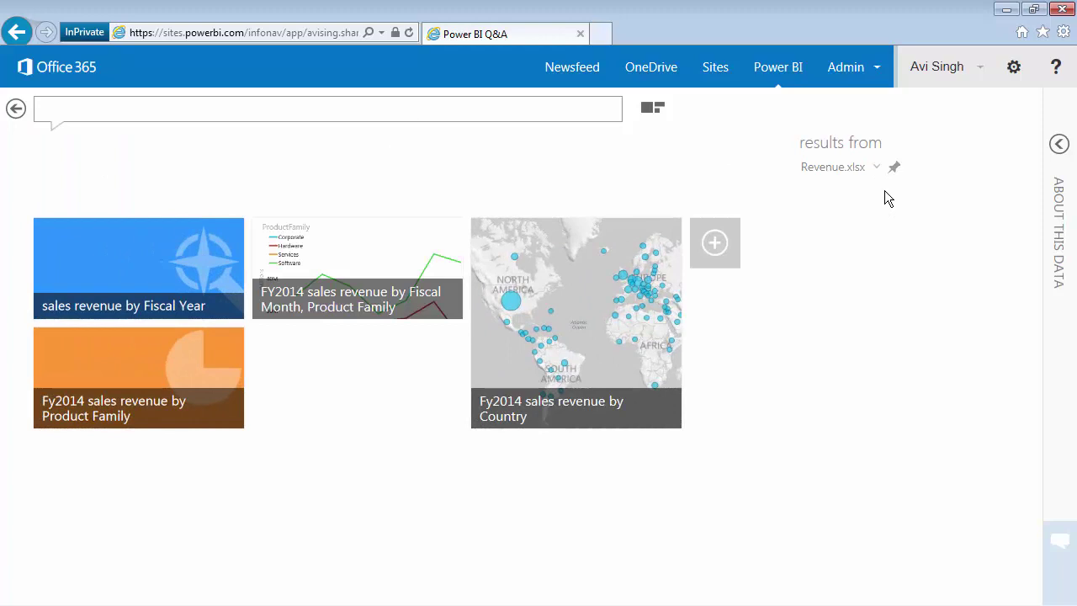
{"action": "left_click", "coordinate": [357, 110]}
{"action": "type", "text": "sale"}
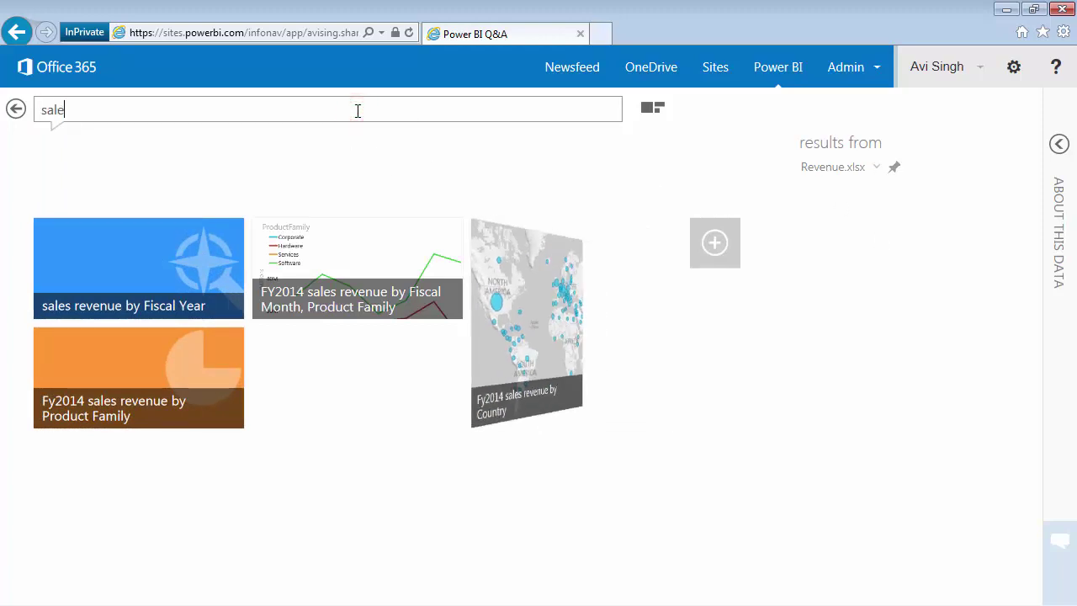
{"action": "type", "text": "s revenue"}
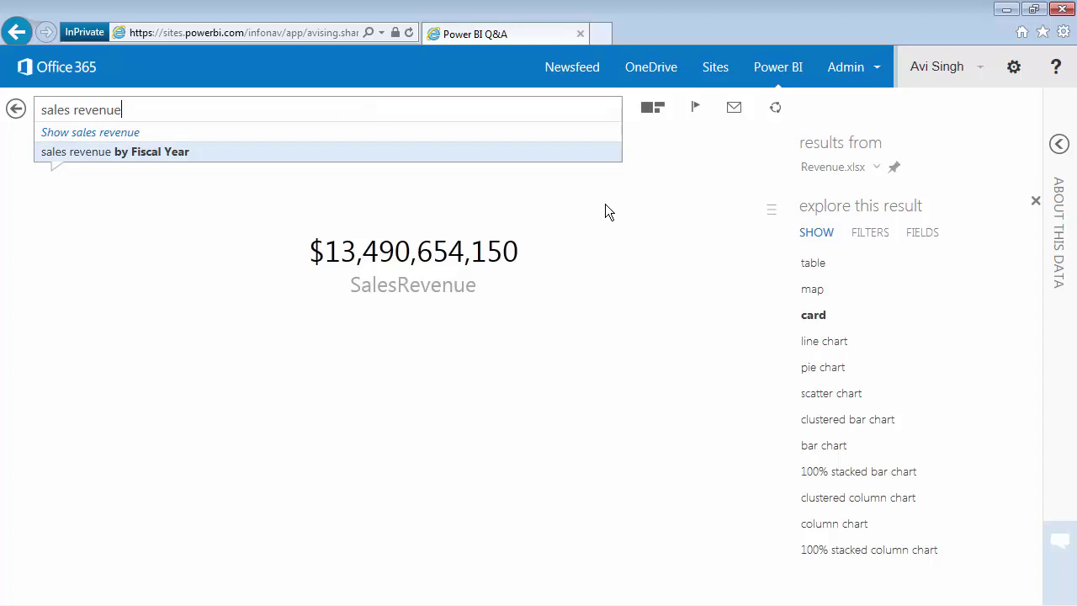
{"action": "left_click", "coordinate": [894, 168]}
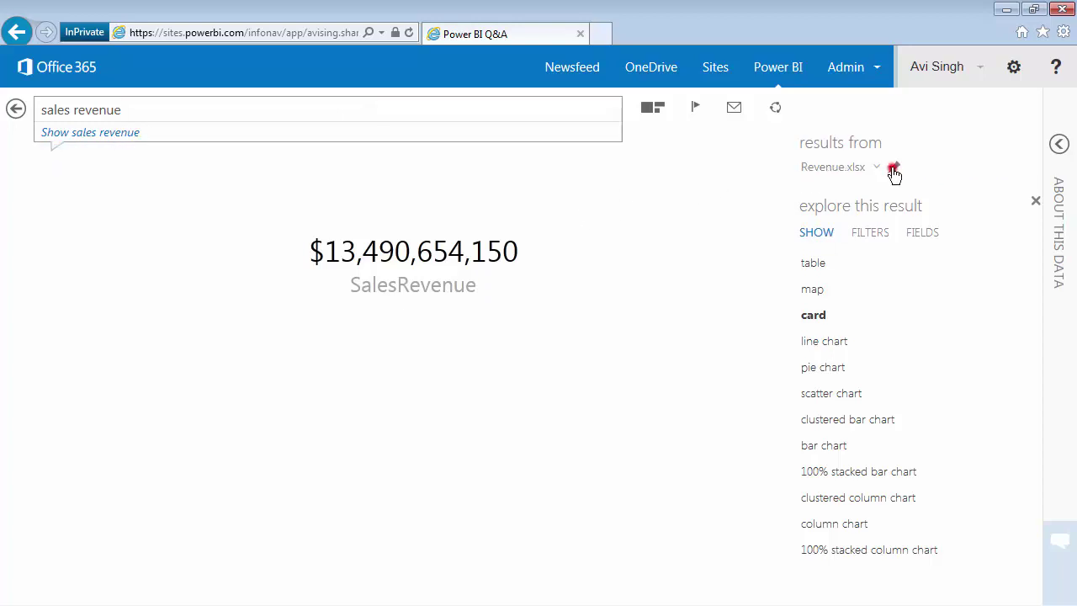
{"action": "left_click", "coordinate": [436, 110]}
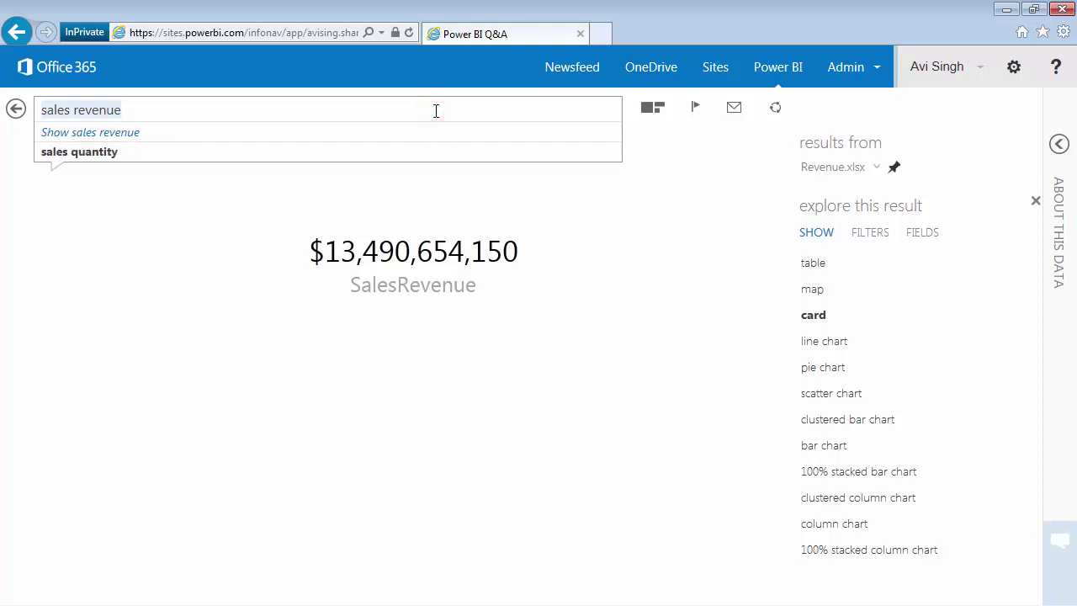